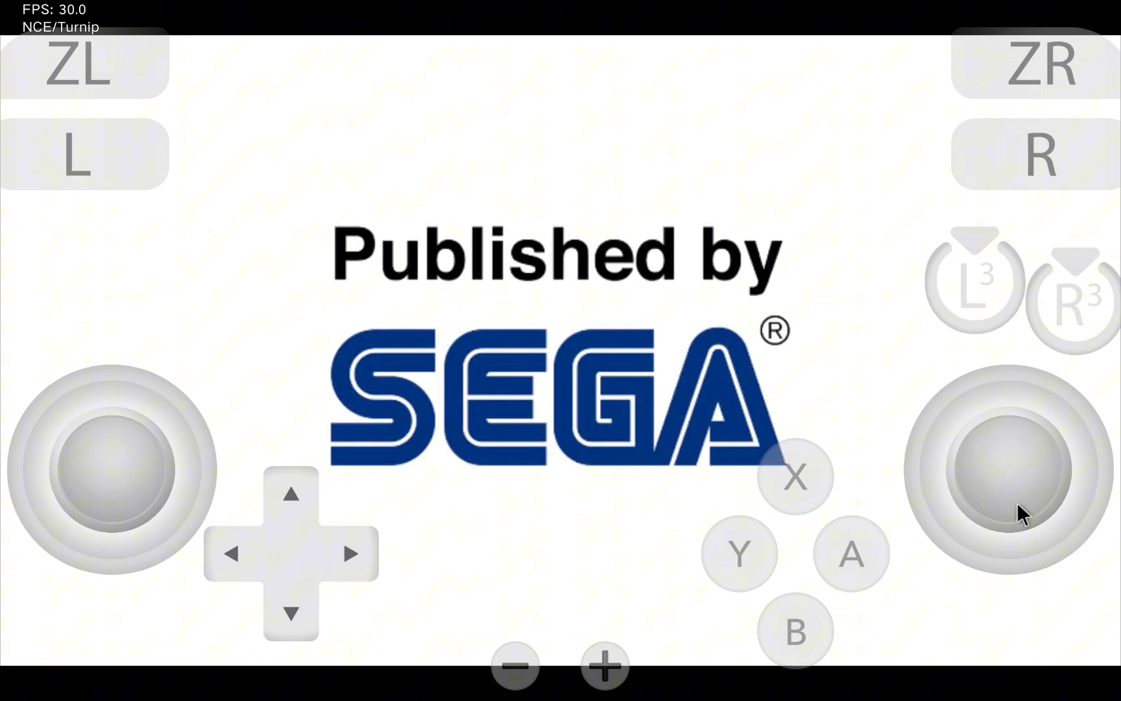
left_click(876, 561)
left_click(861, 563)
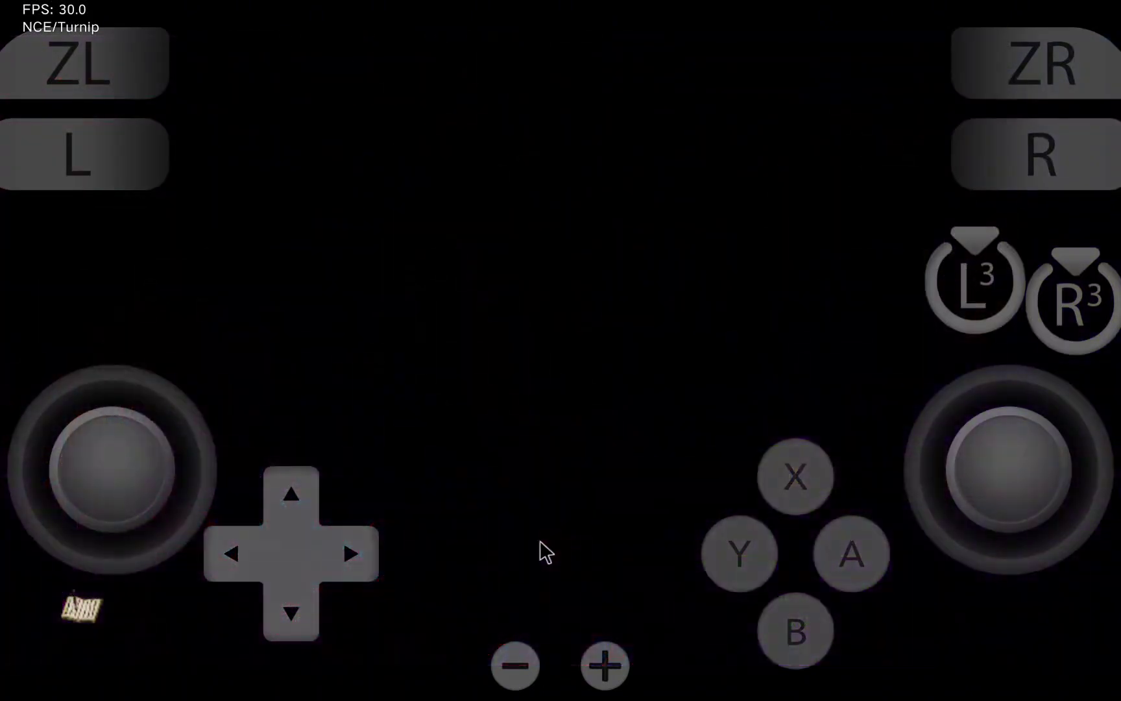
mouse_move(114, 482)
left_mouse_down()
mouse_move(37, 475)
mouse_move(107, 507)
mouse_move(130, 476)
left_mouse_up()
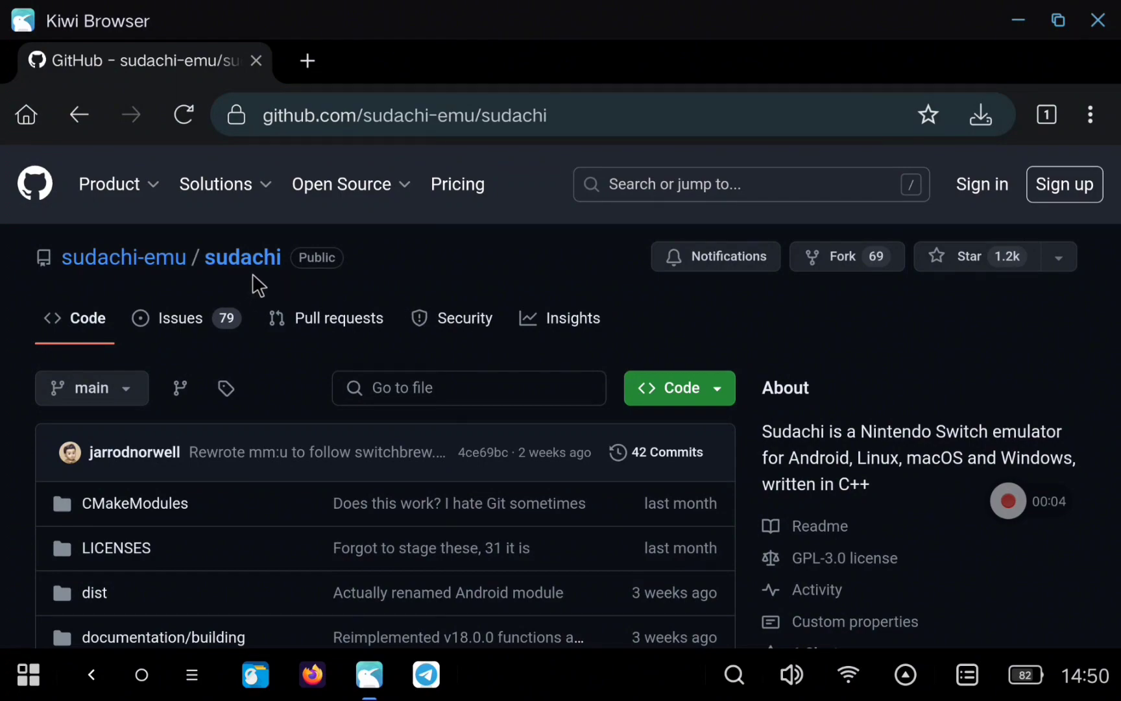
Open the latest release of the sudachi repository through the link in its README's Releases section
scroll(383, 315, "down", 10)
scroll(375, 311, "down", 4)
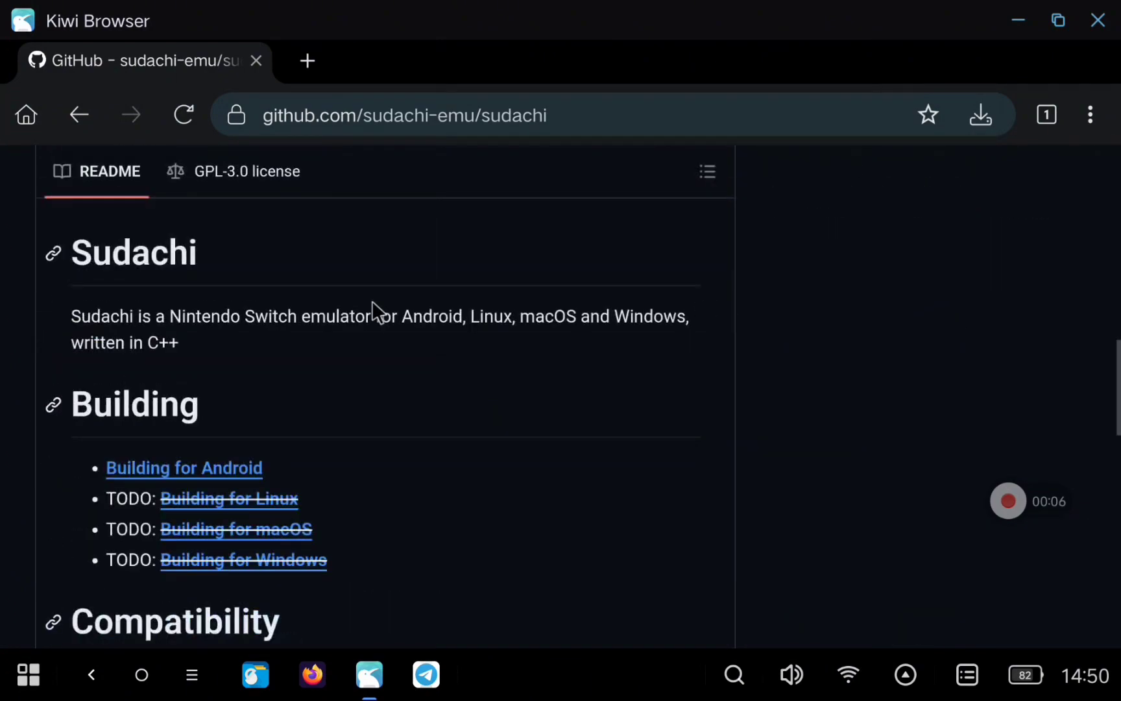
scroll(378, 305, "down", 1)
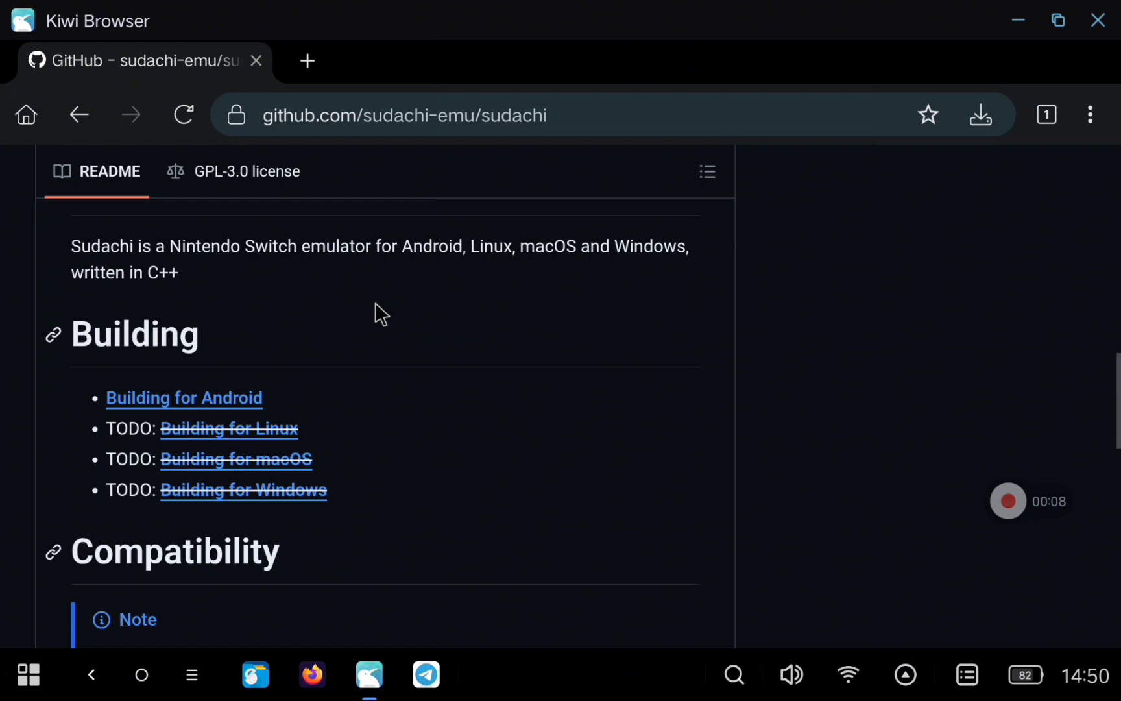
scroll(205, 402, "down", 9)
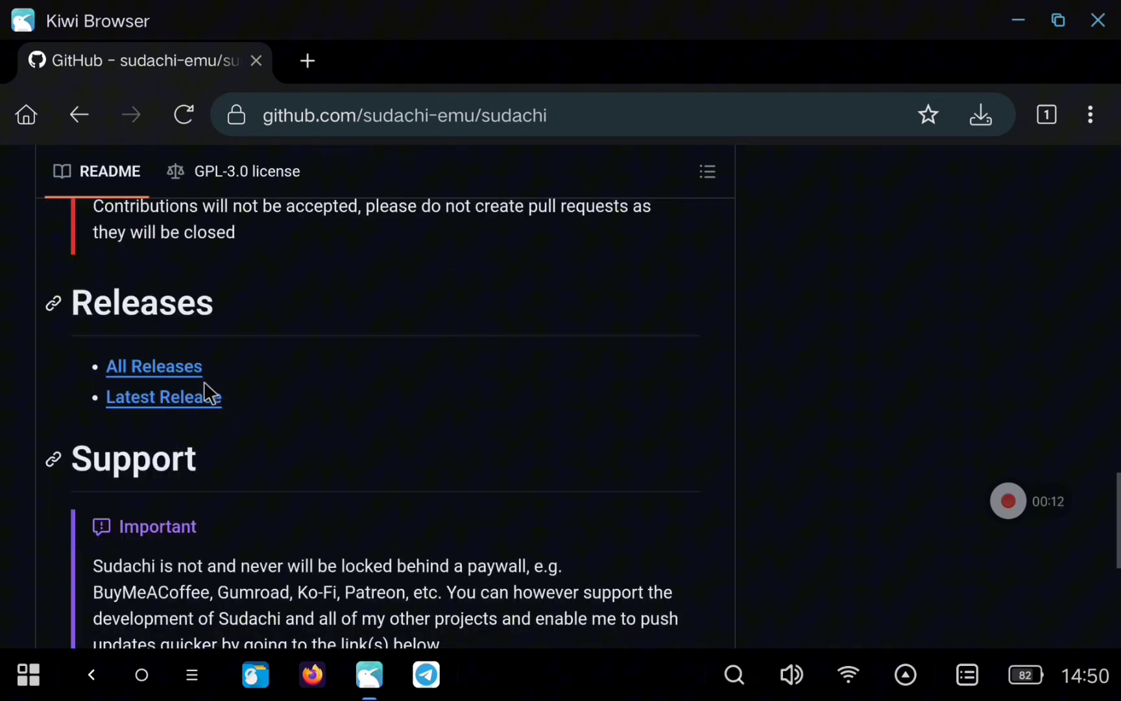
left_click(180, 405)
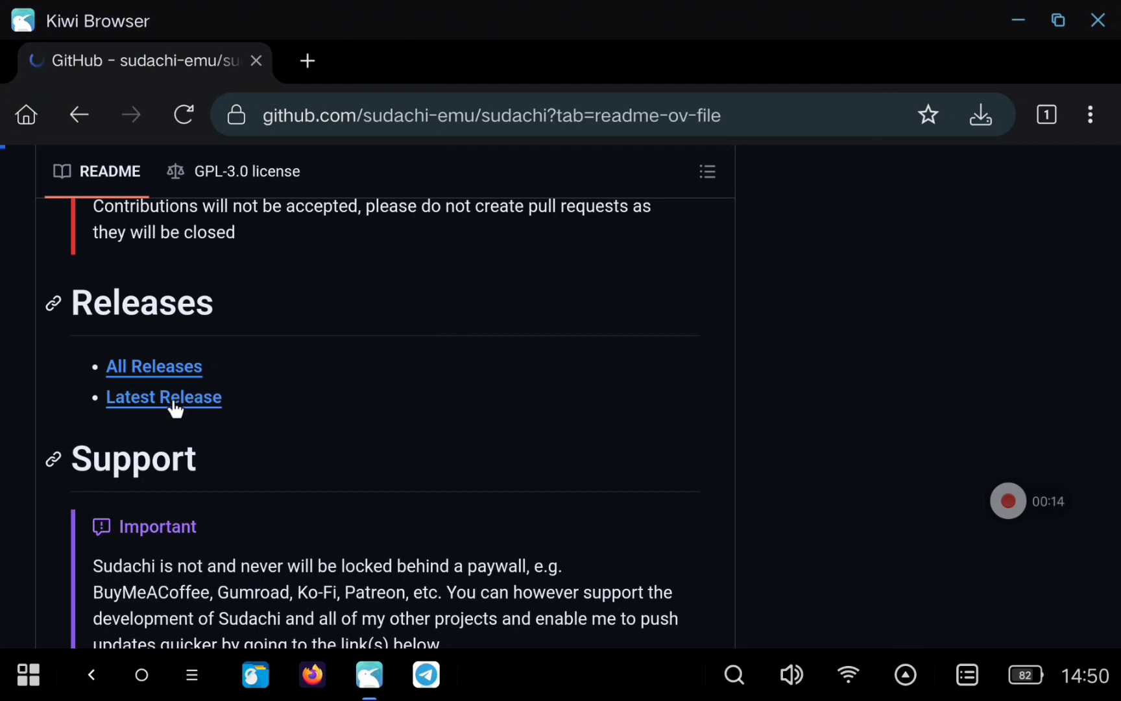
Download sudachi-ea-release.apk from the release assets into the Downloads folder
scroll(383, 375, "down", 4)
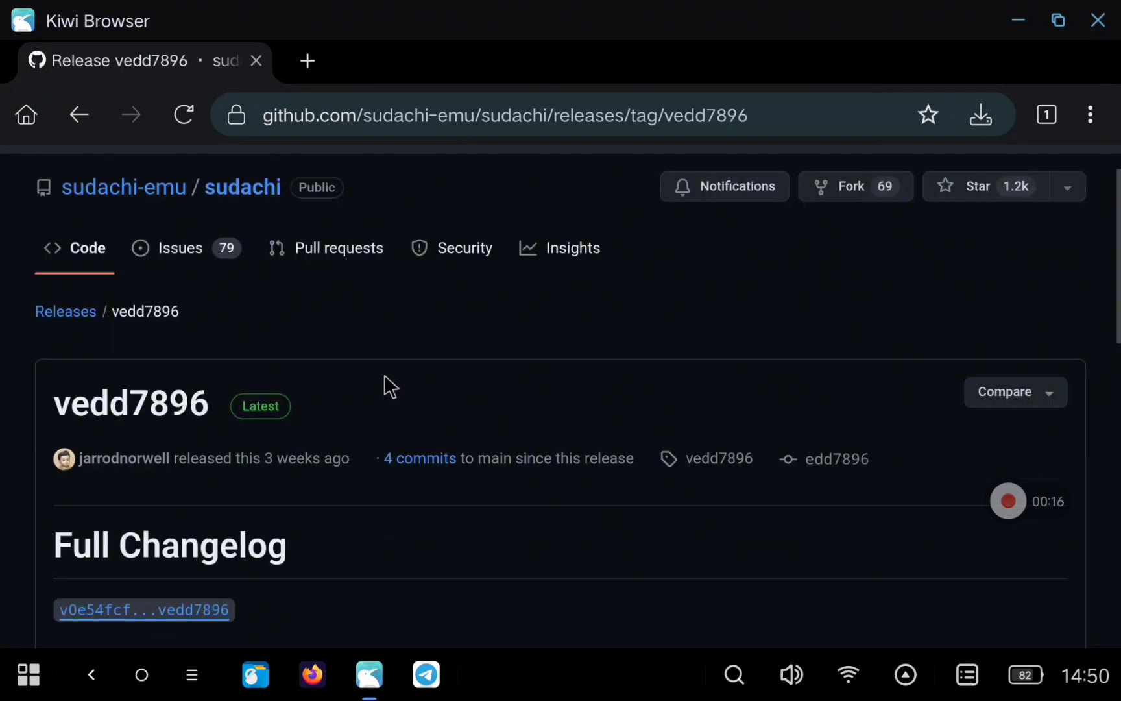
scroll(368, 338, "down", 12)
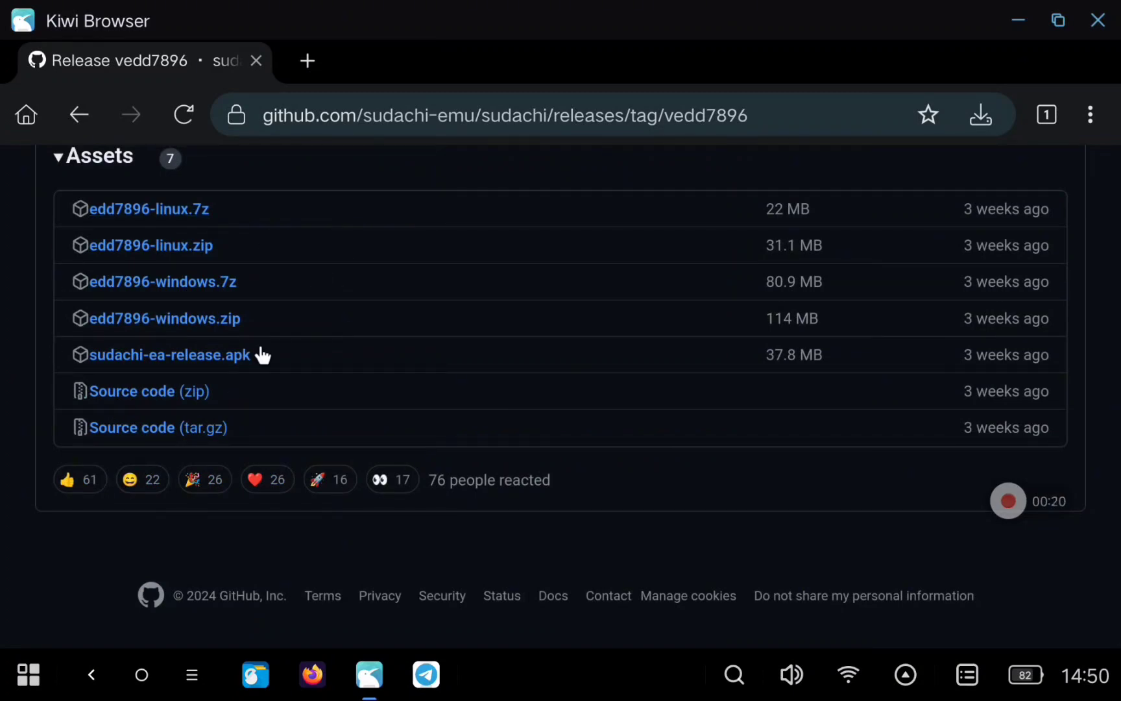
left_click(185, 361)
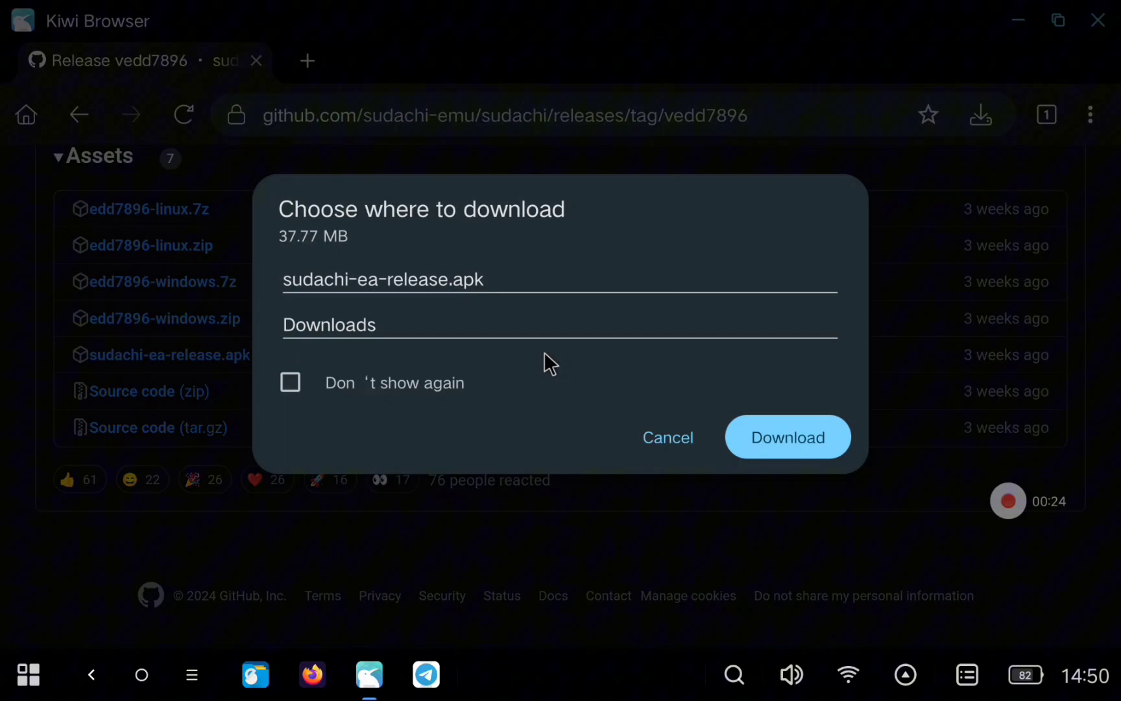
left_click(776, 439)
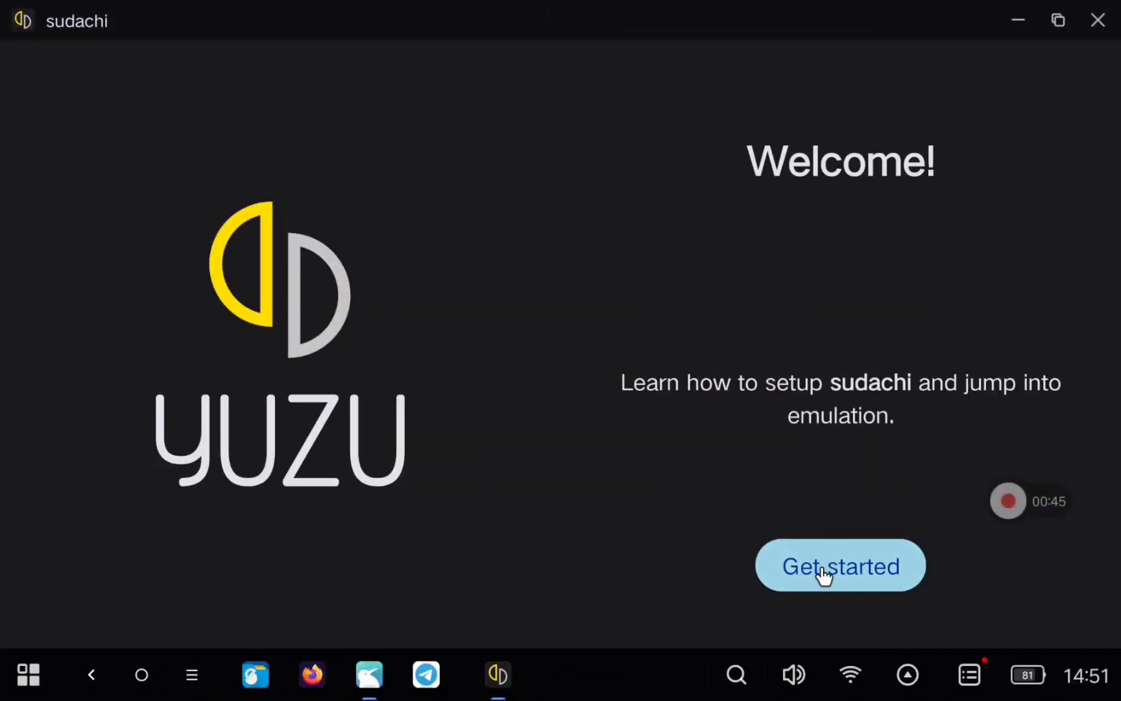
Start the sudachi setup wizard and install the prod.keys file from the Keys v17.0.1 folder
left_click(824, 574)
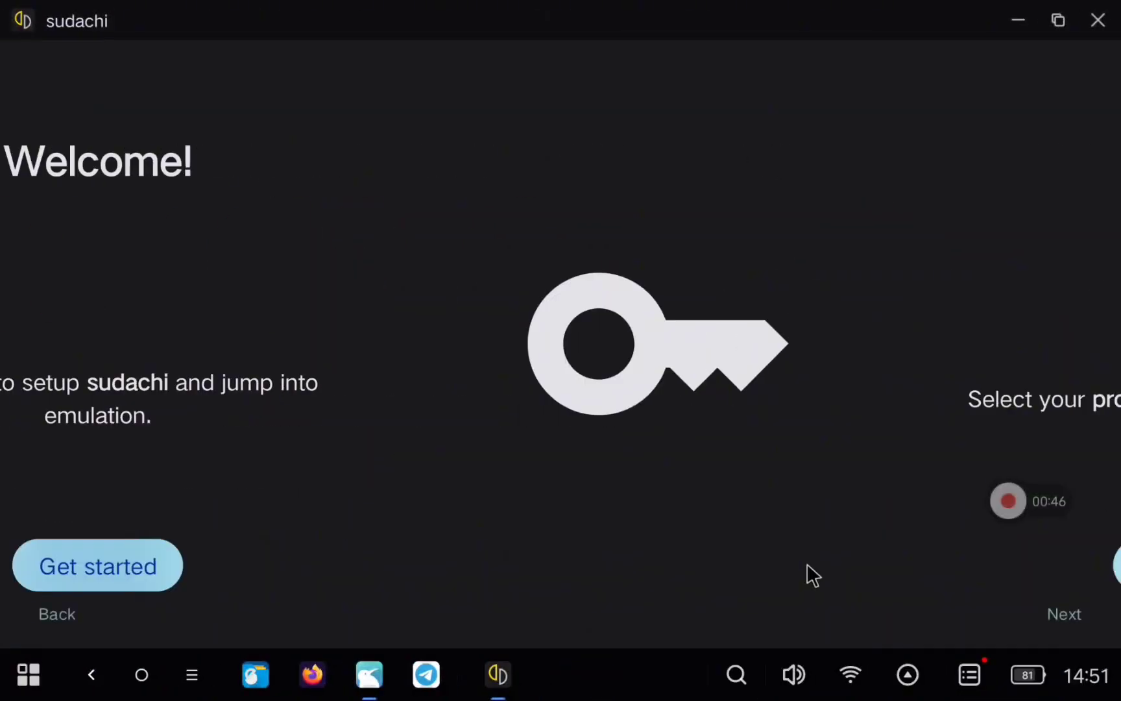
left_click(794, 541)
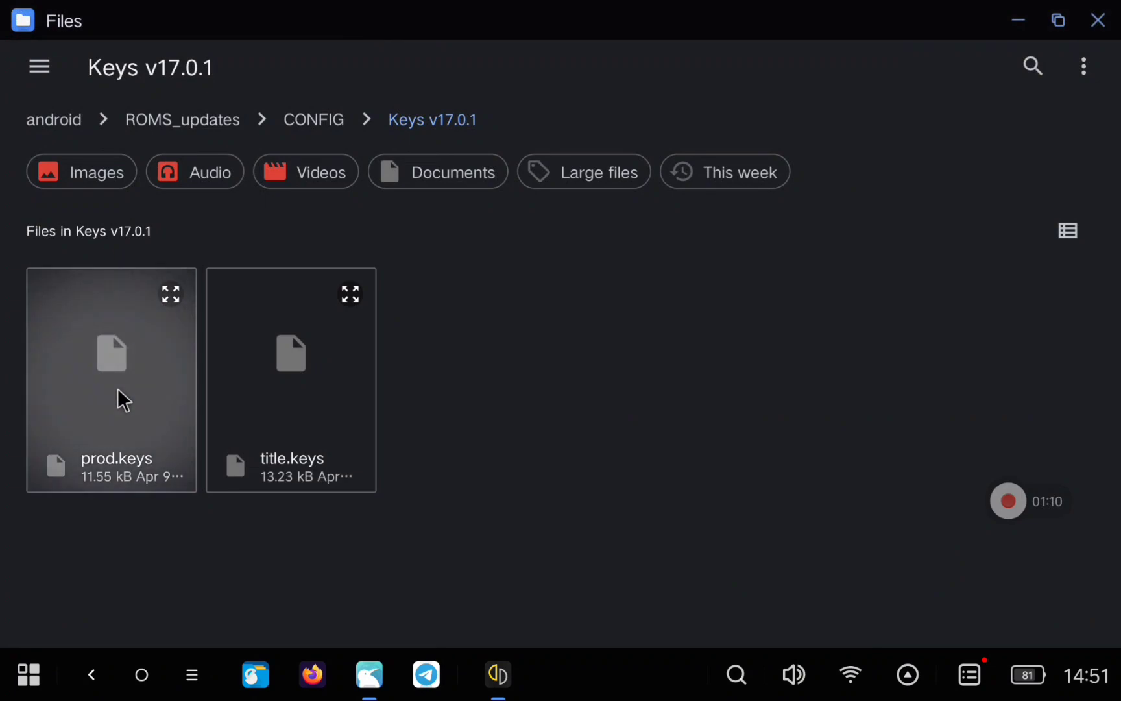
left_click(120, 397)
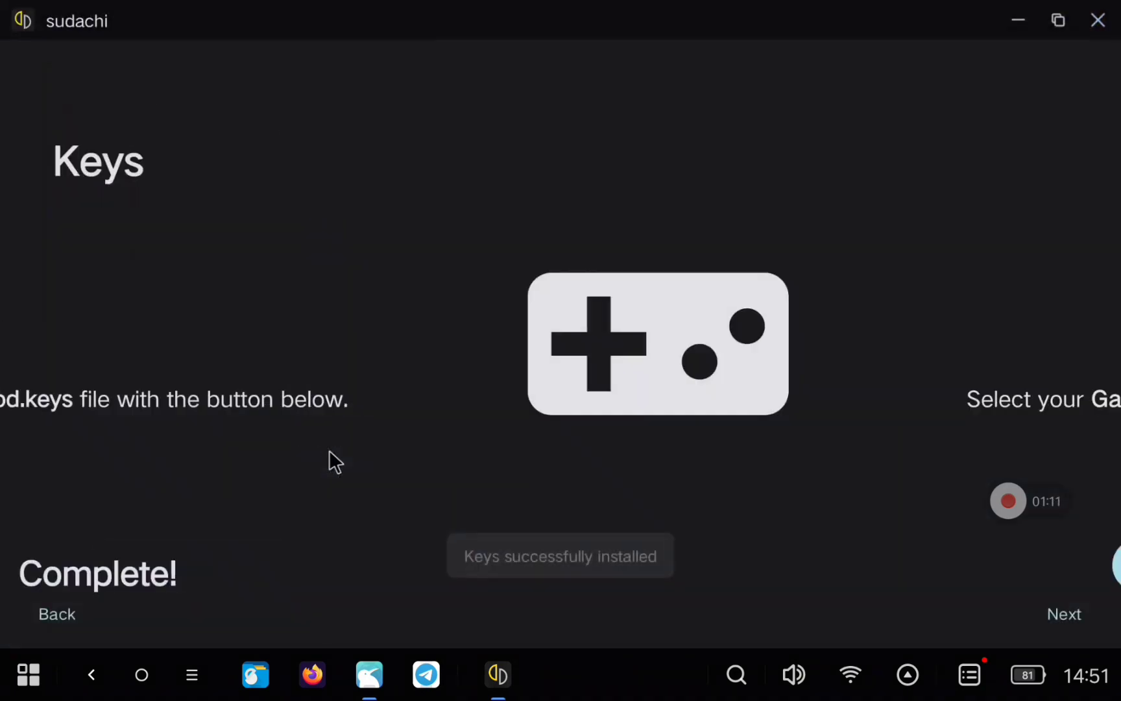
Add the ROMS/SWITCH folder as the game folder with Deep scan enabled and finish the setup wizard
left_click(814, 568)
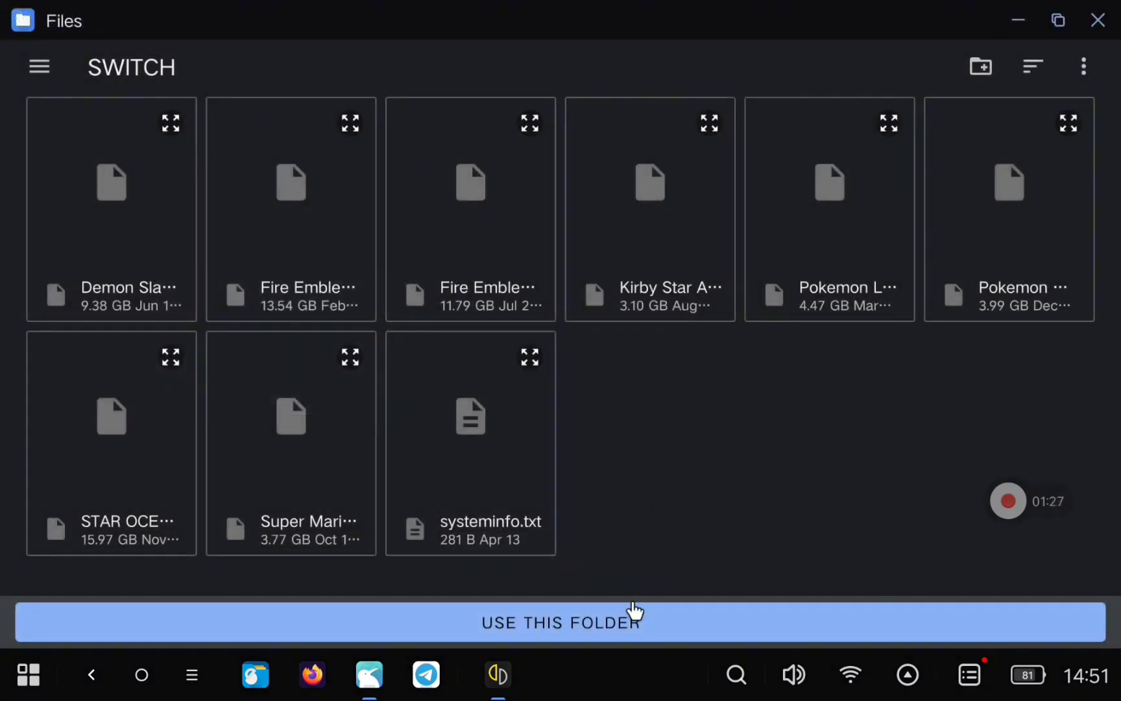
left_click(629, 613)
left_click(792, 388)
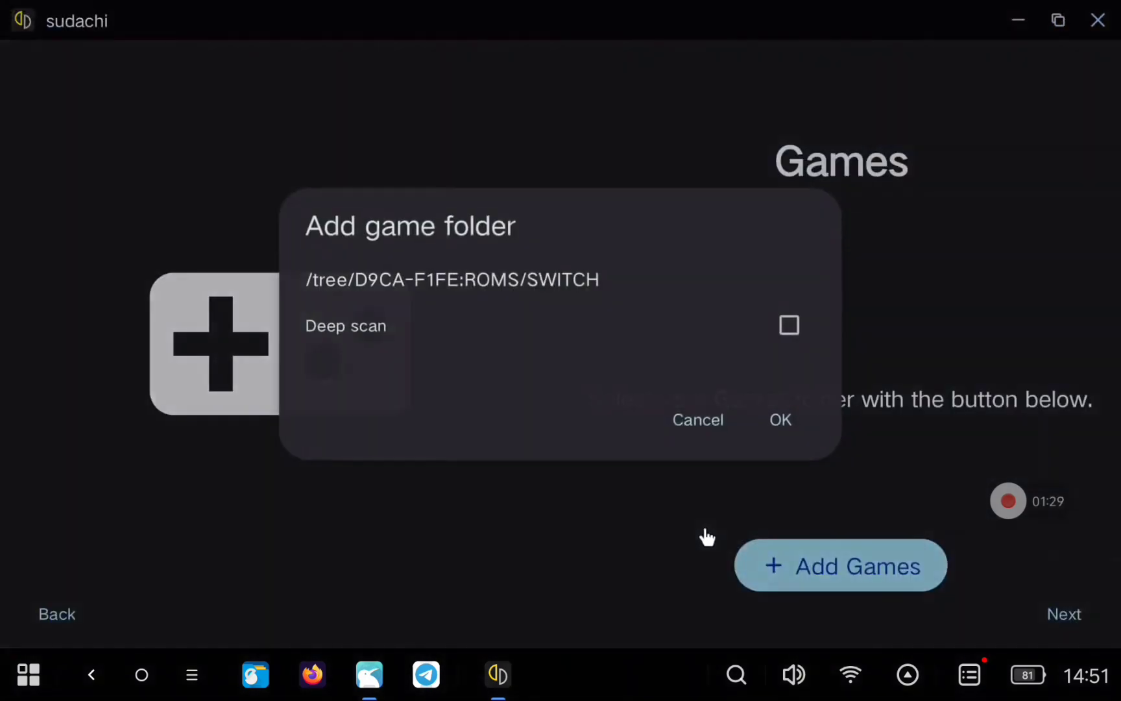
left_click(789, 326)
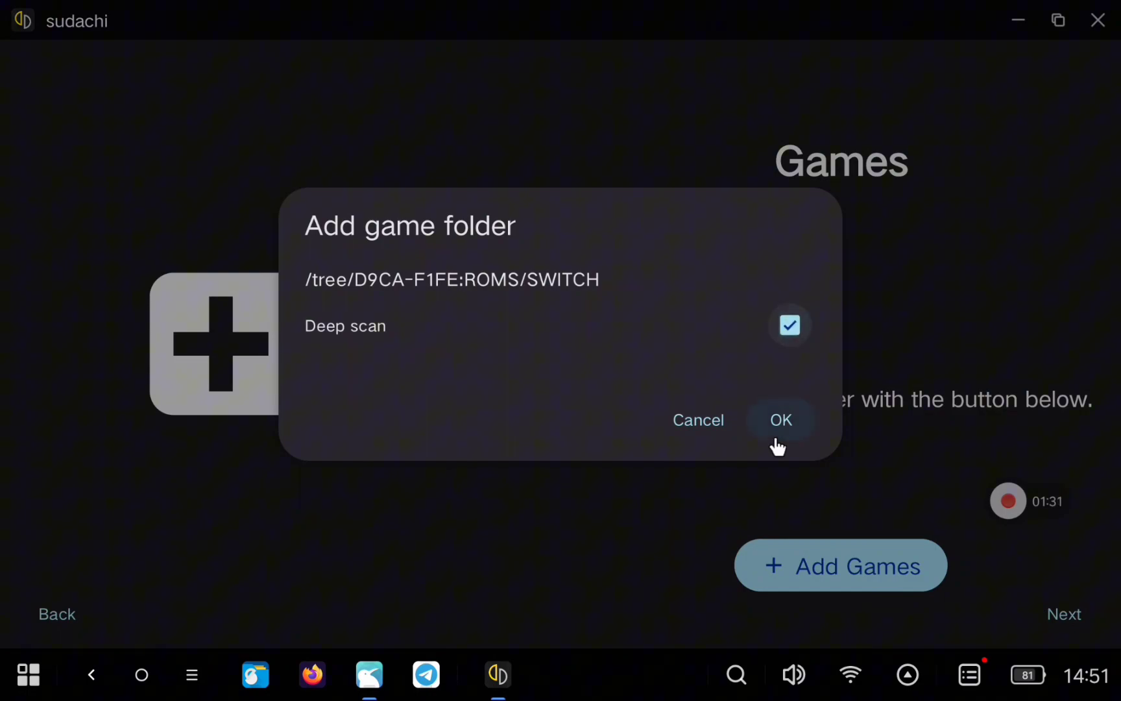
left_click(787, 433)
left_click(796, 573)
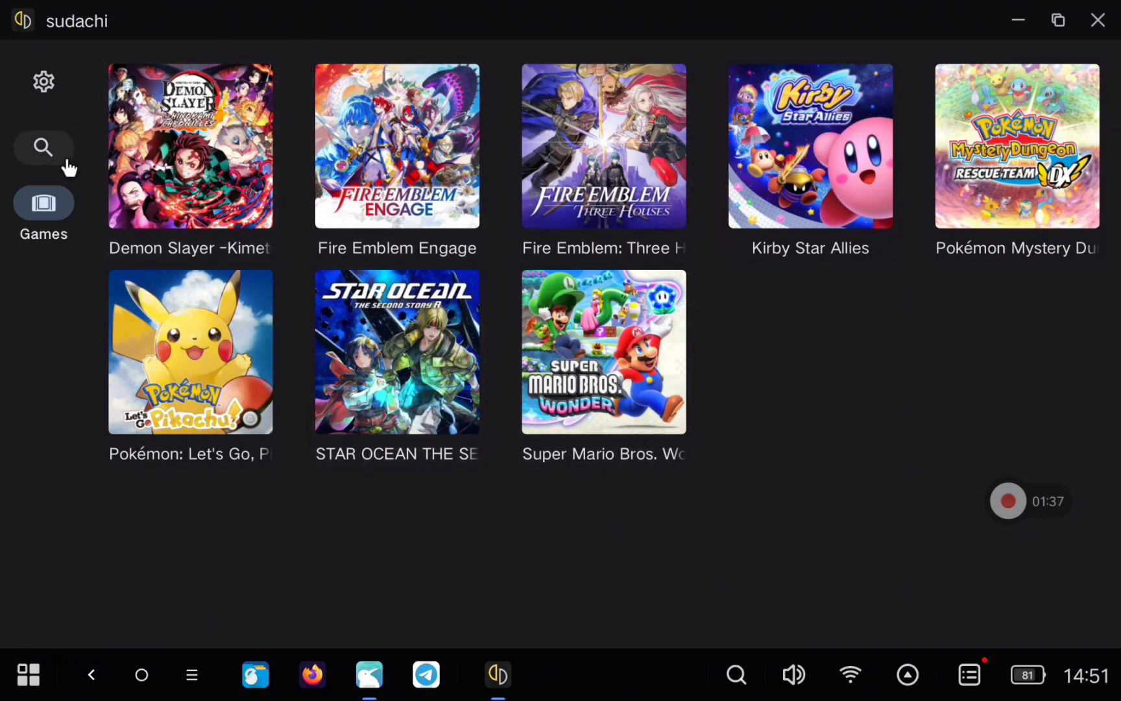
Install the additional Turnip GPU drivers and make Mesa3D Turnip Driver v23.2.0 - Vulkan v1.3.249 the active one
left_click(39, 86)
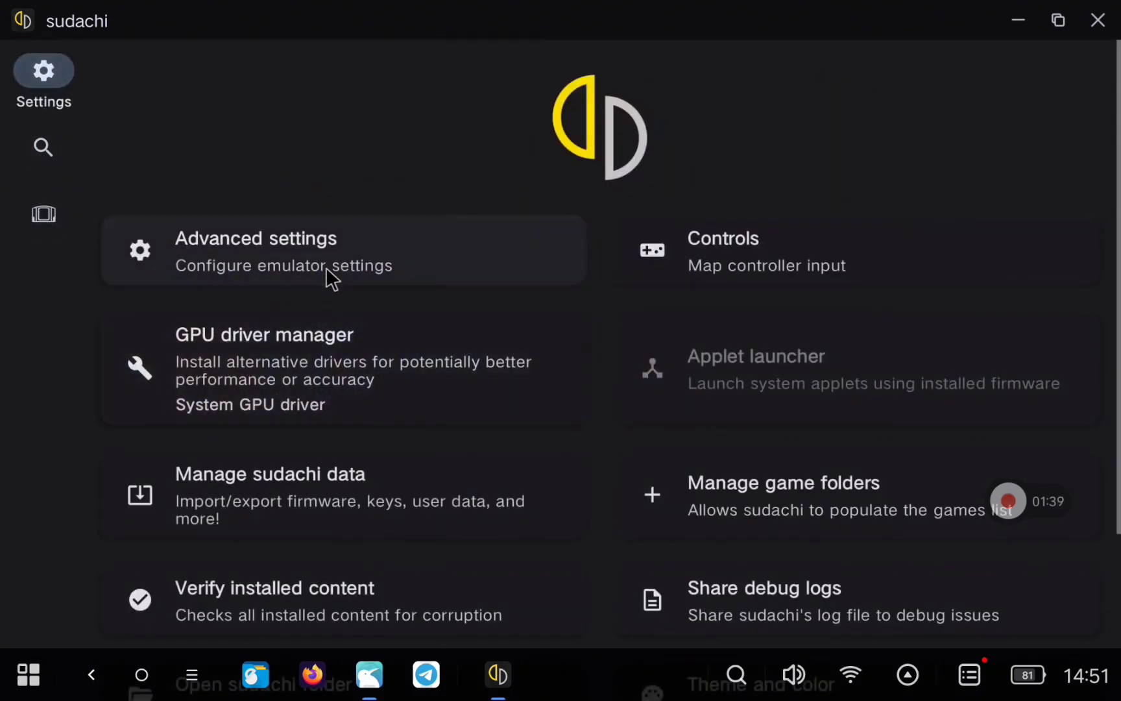
left_click(268, 343)
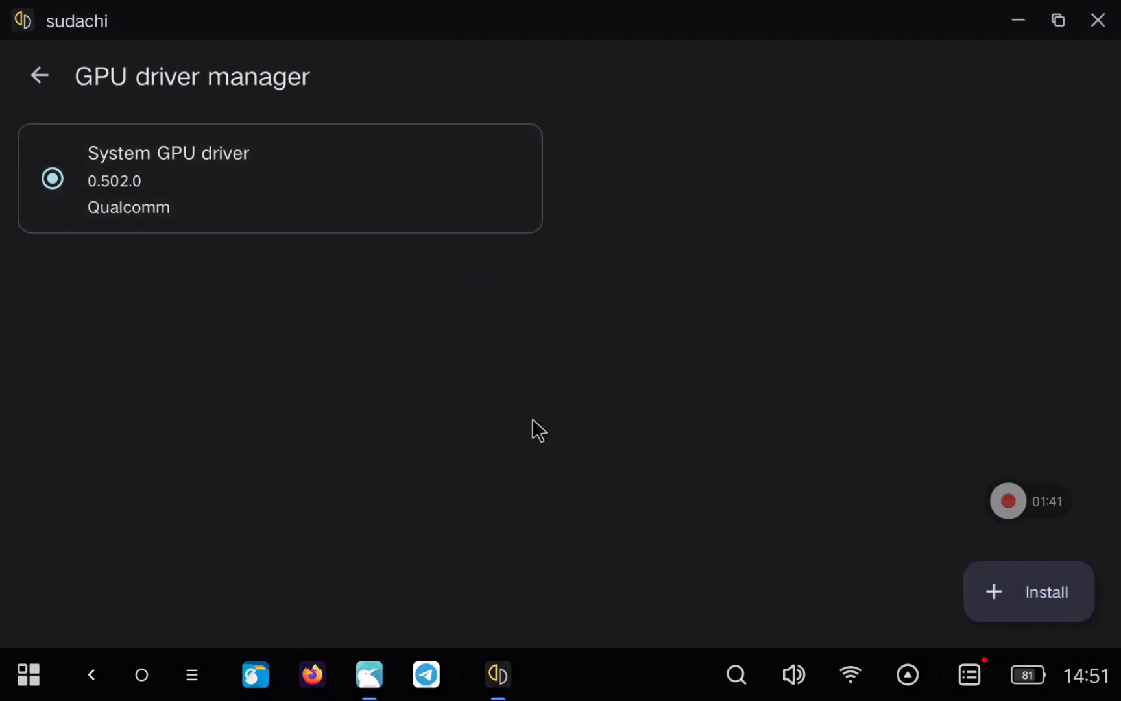
left_click(978, 588)
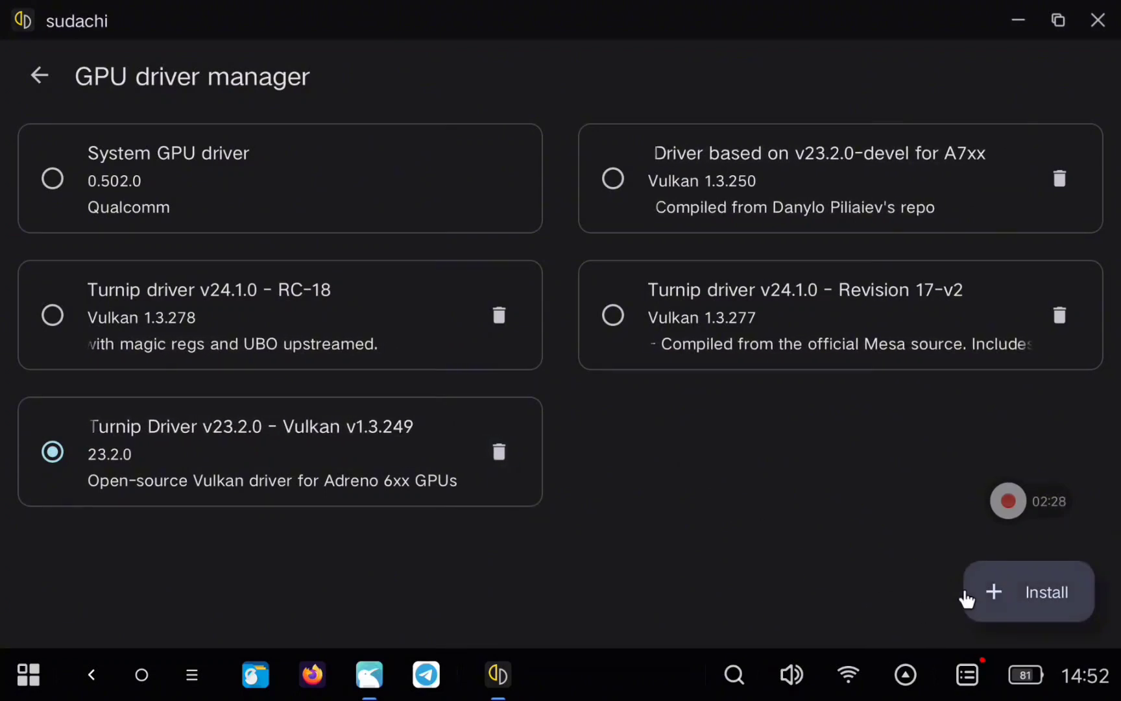
left_click(43, 78)
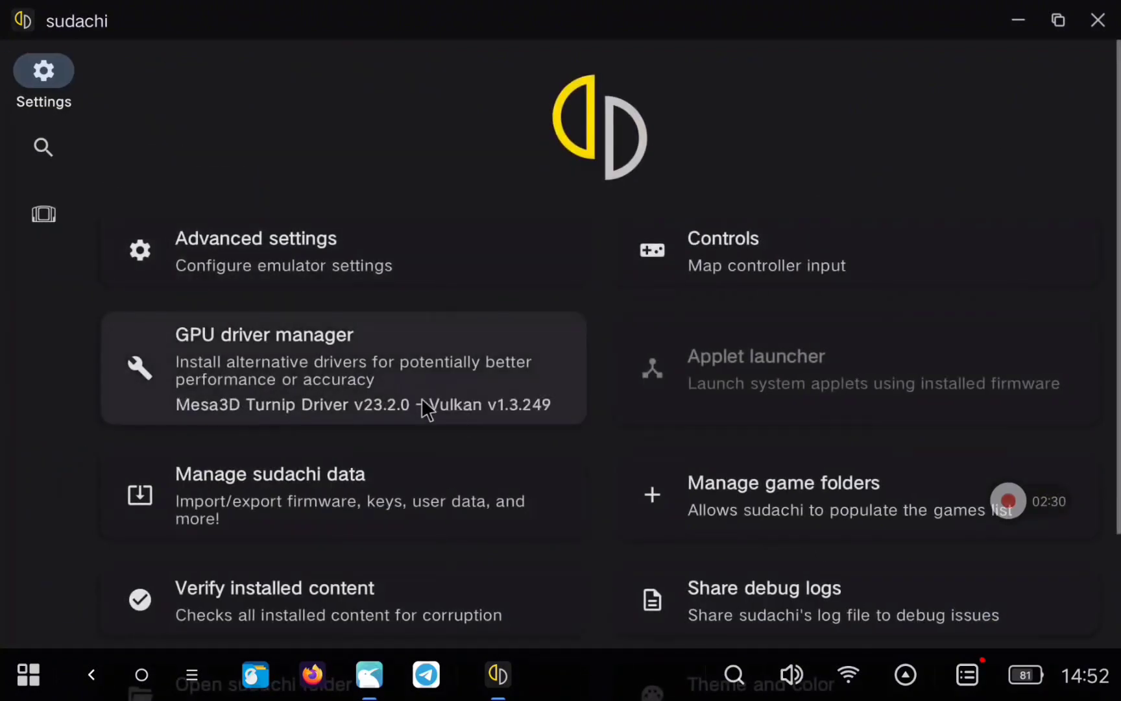
Set the emulated region to Europe in the advanced System settings, leaving the device name dialog without changes
left_click(226, 258)
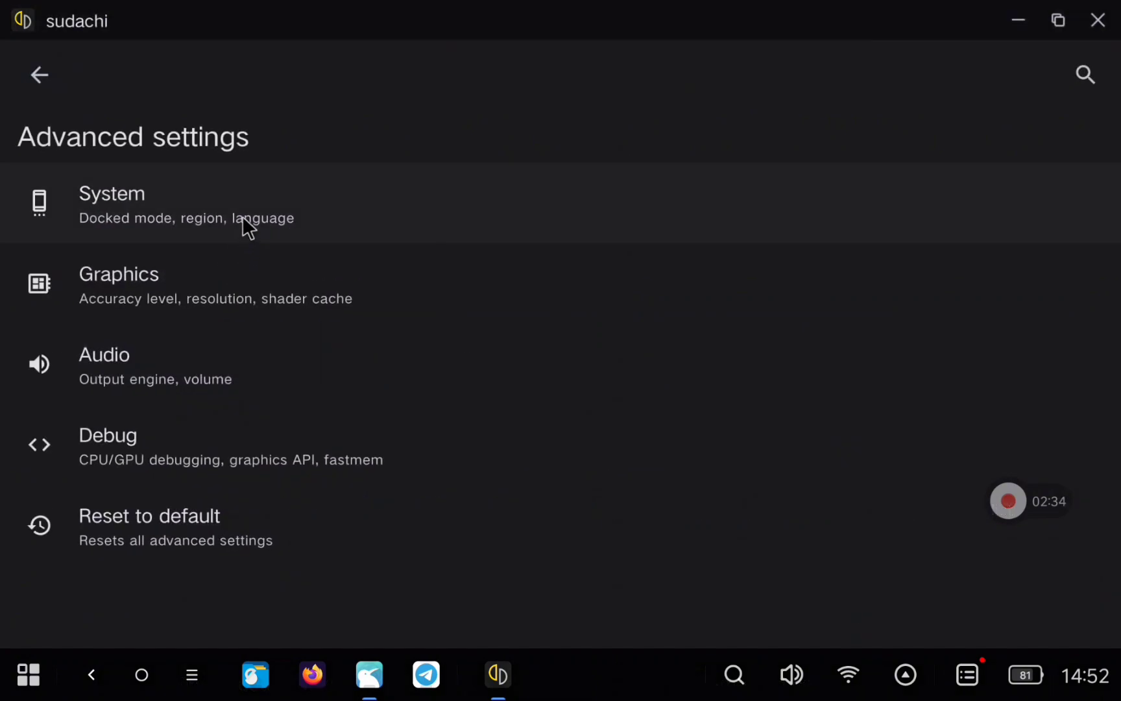
left_click(242, 218)
left_click(243, 208)
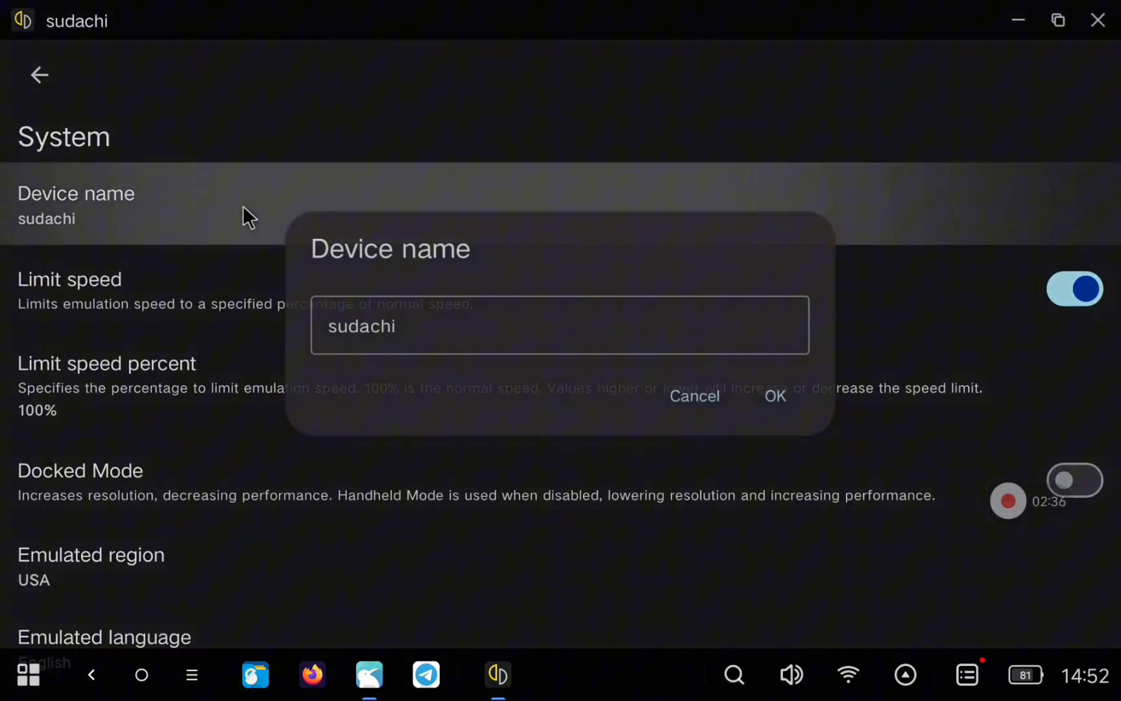
left_click(707, 394)
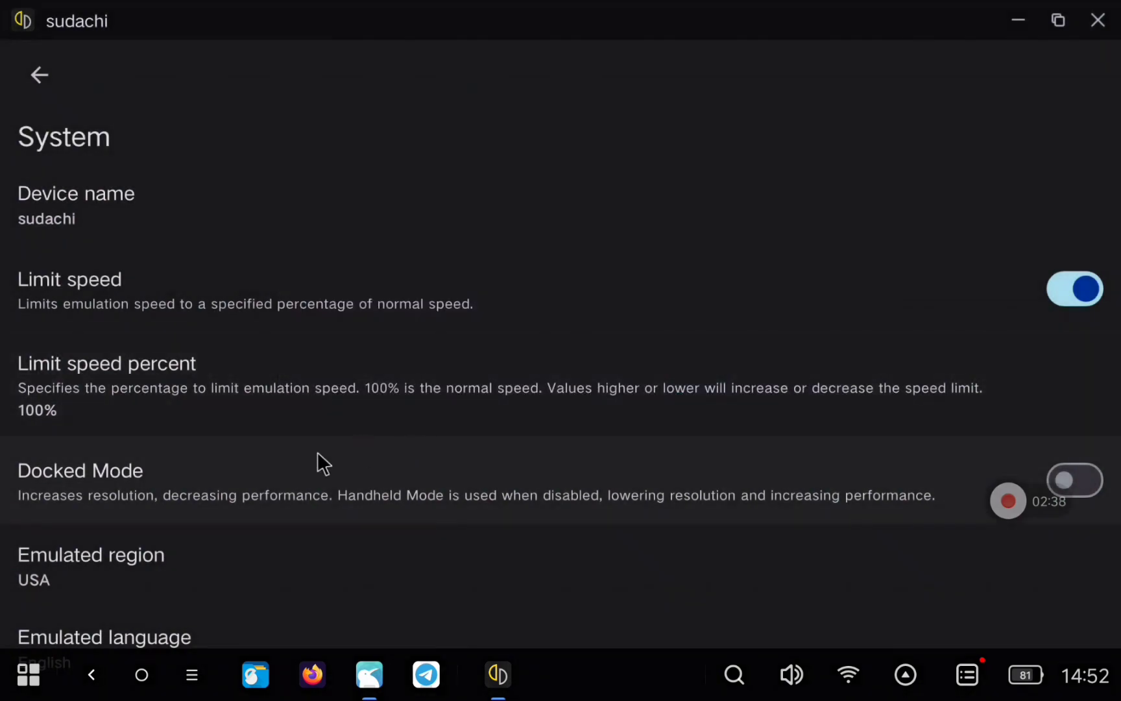
scroll(317, 463, "down", 2)
left_click(194, 461)
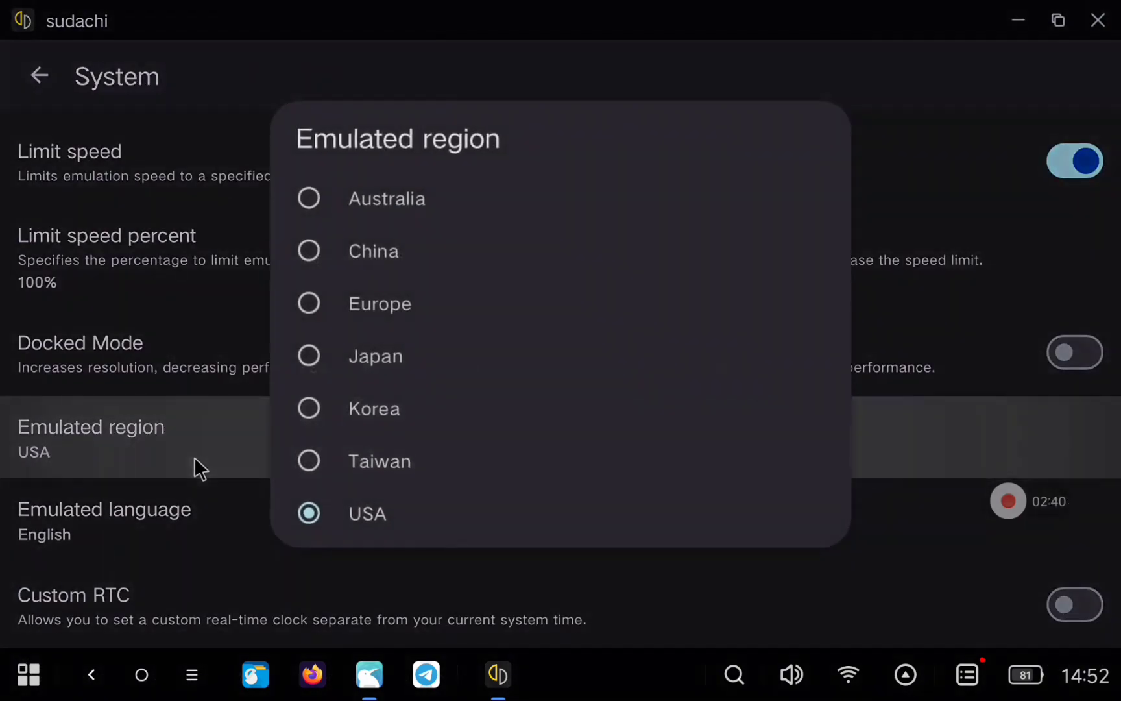
left_click(316, 305)
Set the emulated language to Español and return to the advanced settings list
left_click(188, 508)
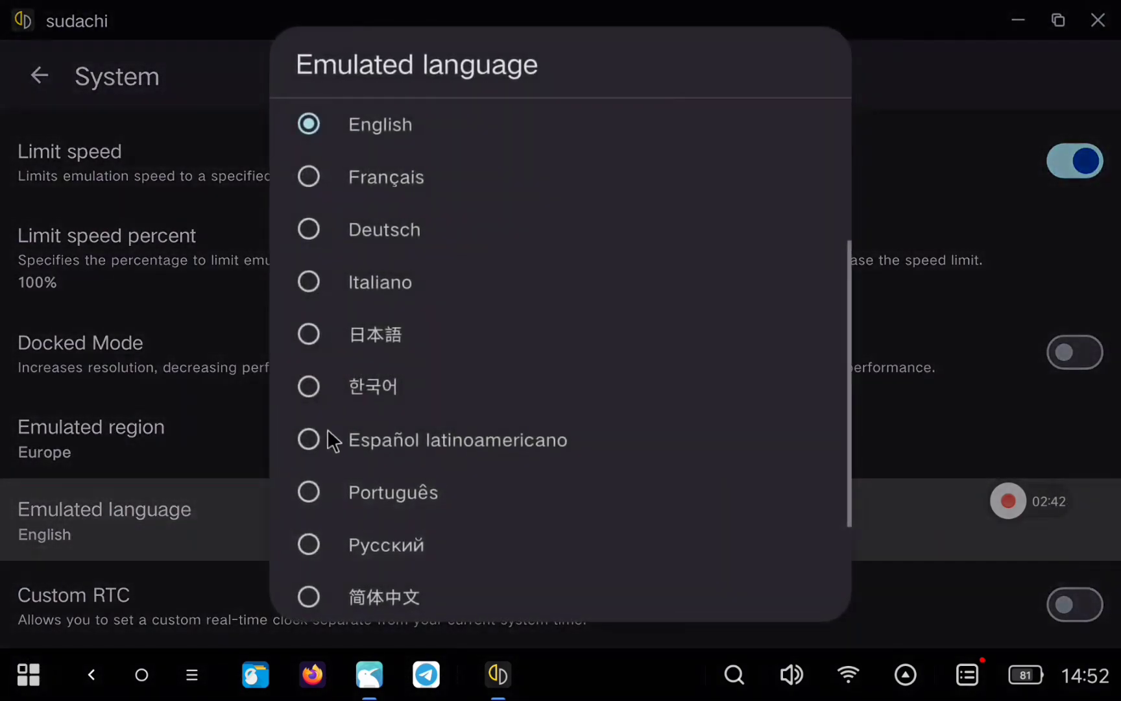
scroll(305, 257, "down", 3)
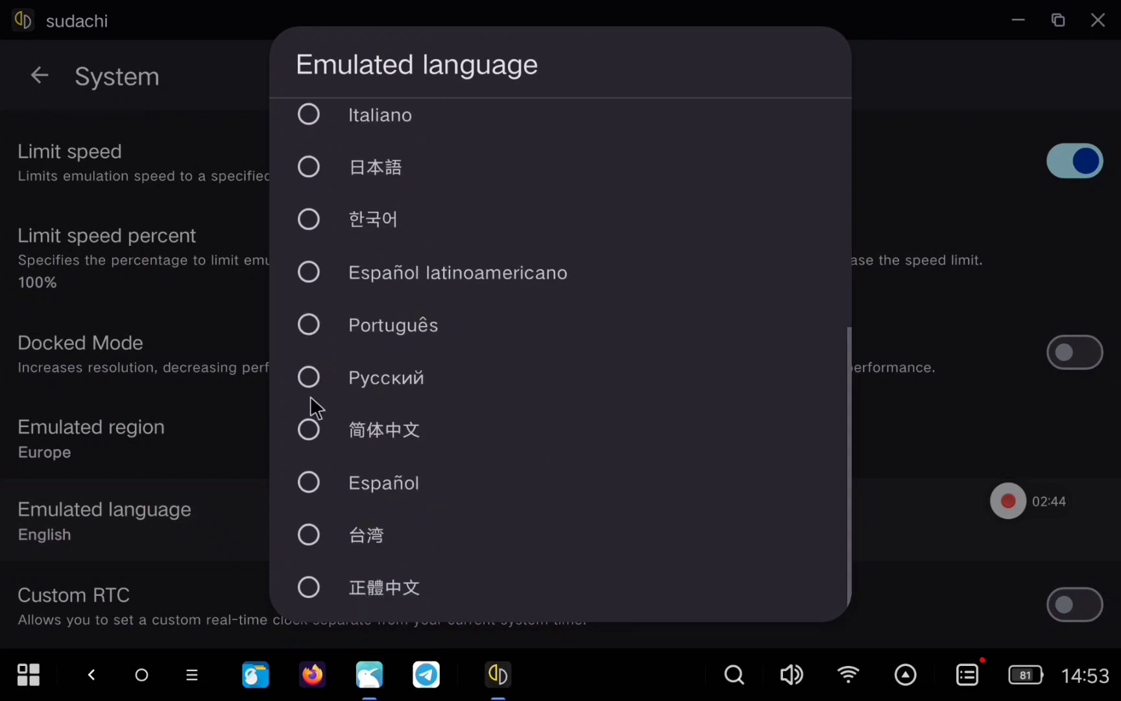
left_click(315, 480)
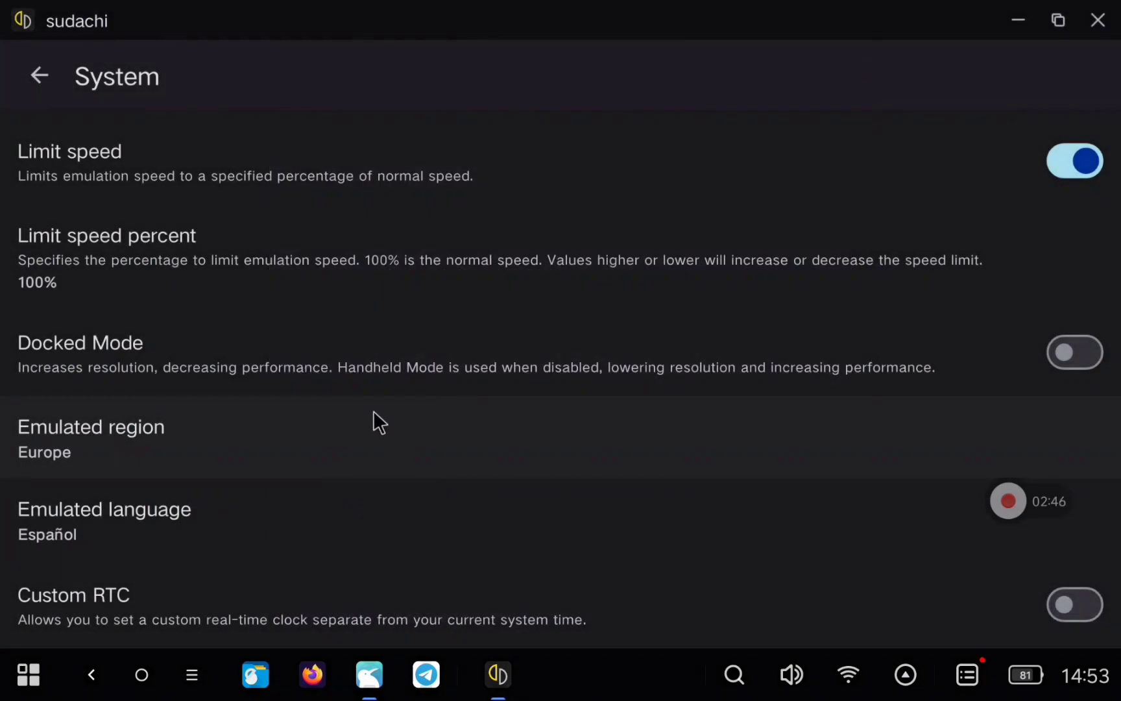
left_click(67, 79)
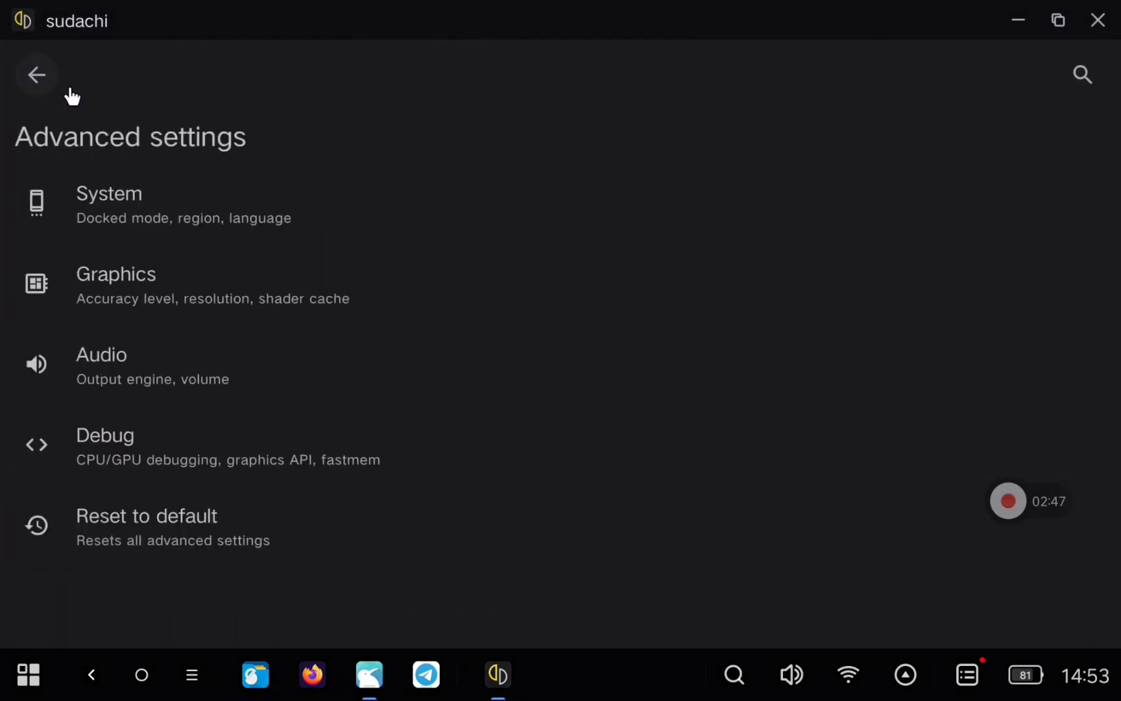
Set the Handheld/Docked resolution in the Graphics settings to 0.75X (540p/810p) and return to the advanced settings
left_click(201, 302)
left_click(179, 212)
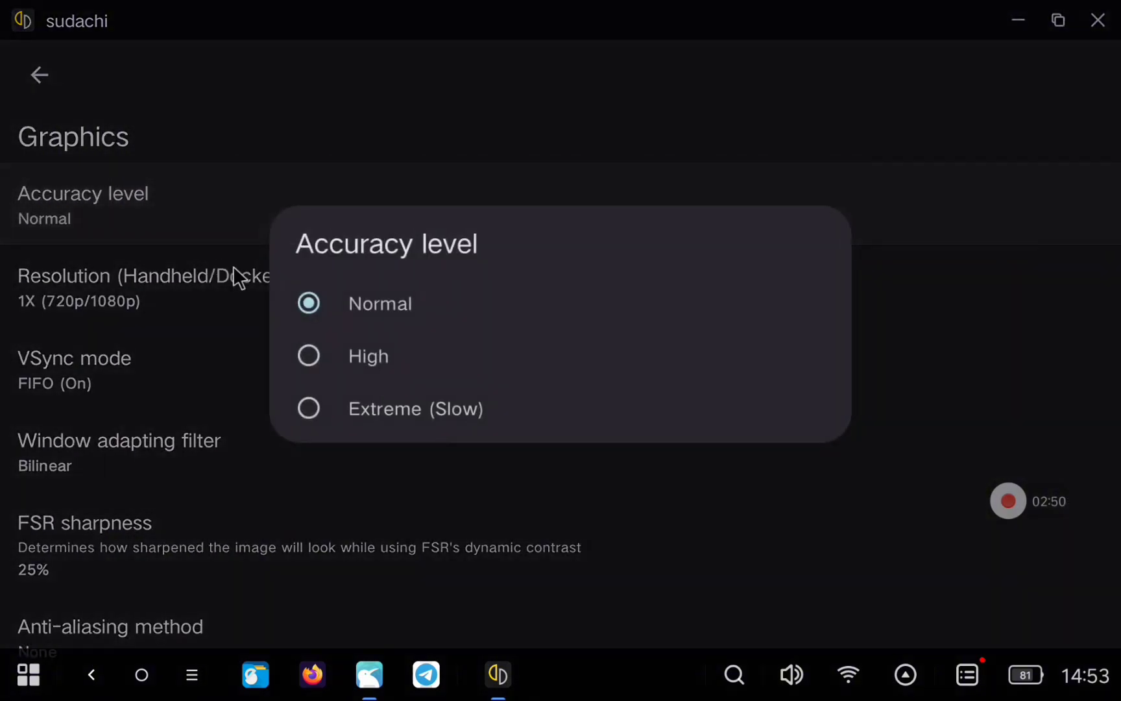
left_click(150, 294)
left_click(150, 293)
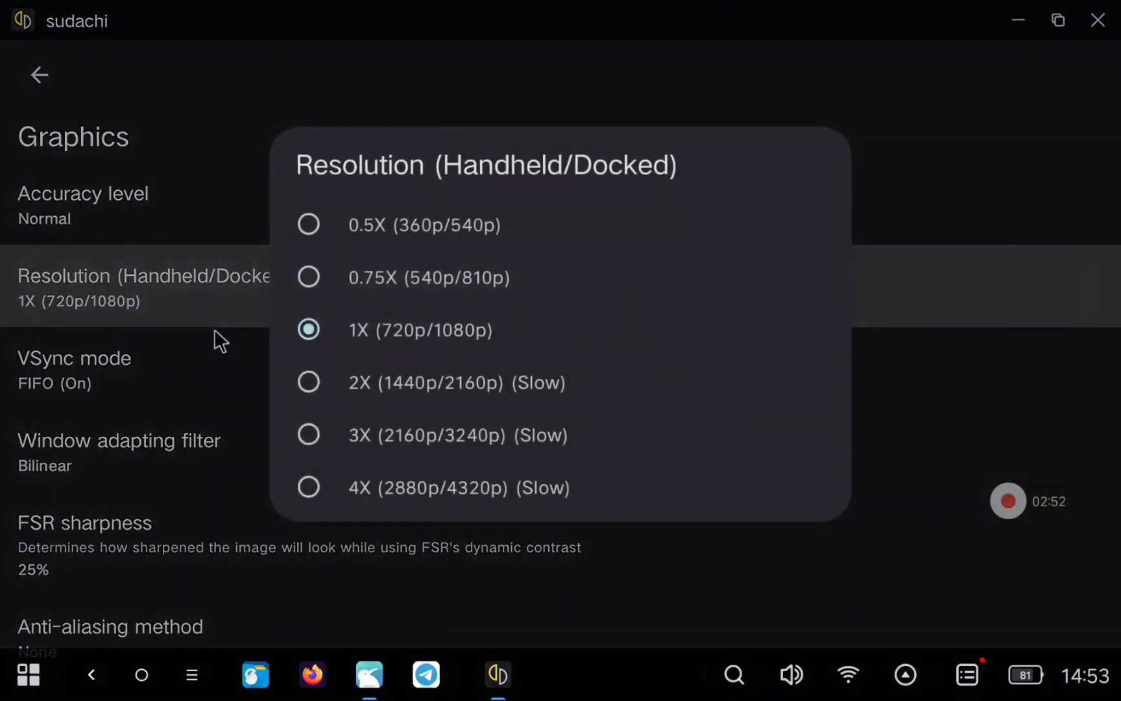
left_click(310, 279)
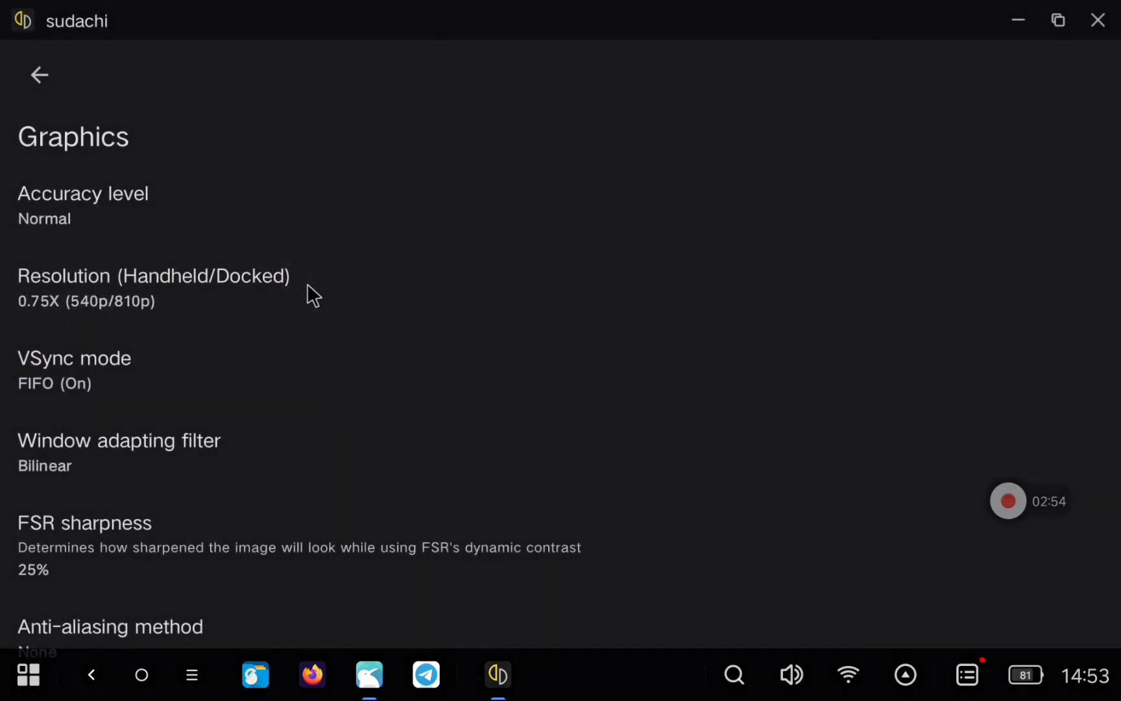
scroll(220, 416, "down", 2)
key("Escape")
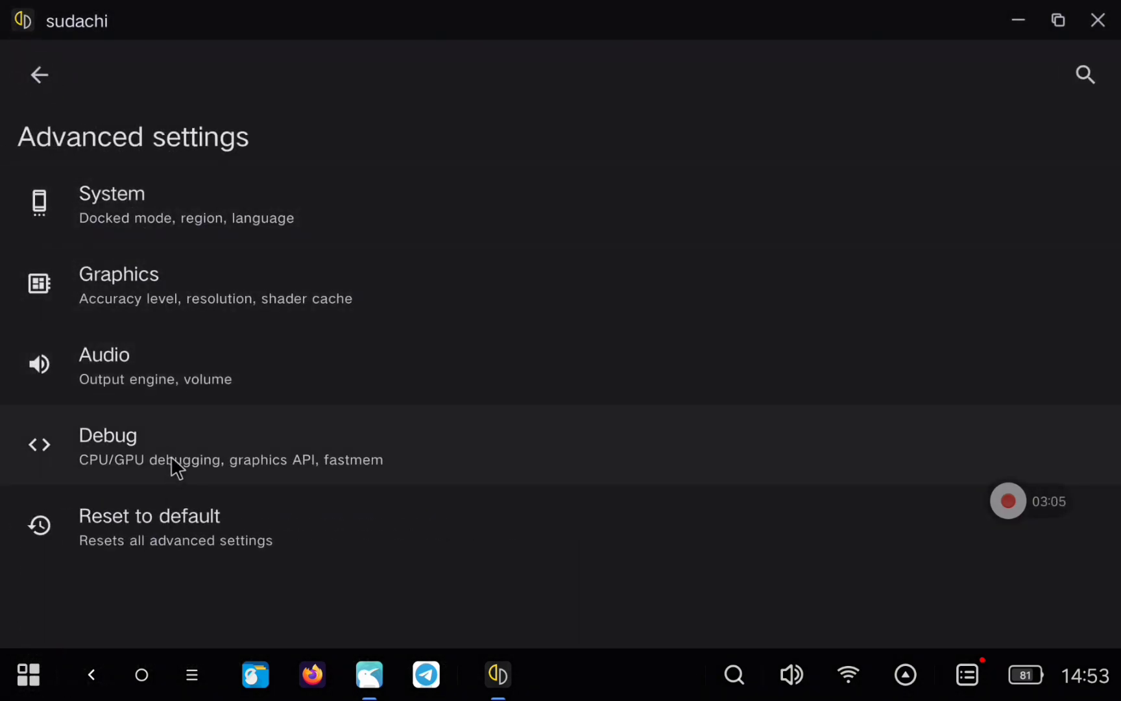
Open the Debug settings and examine the available GPU API options without changing the selection
left_click(177, 467)
left_click(146, 262)
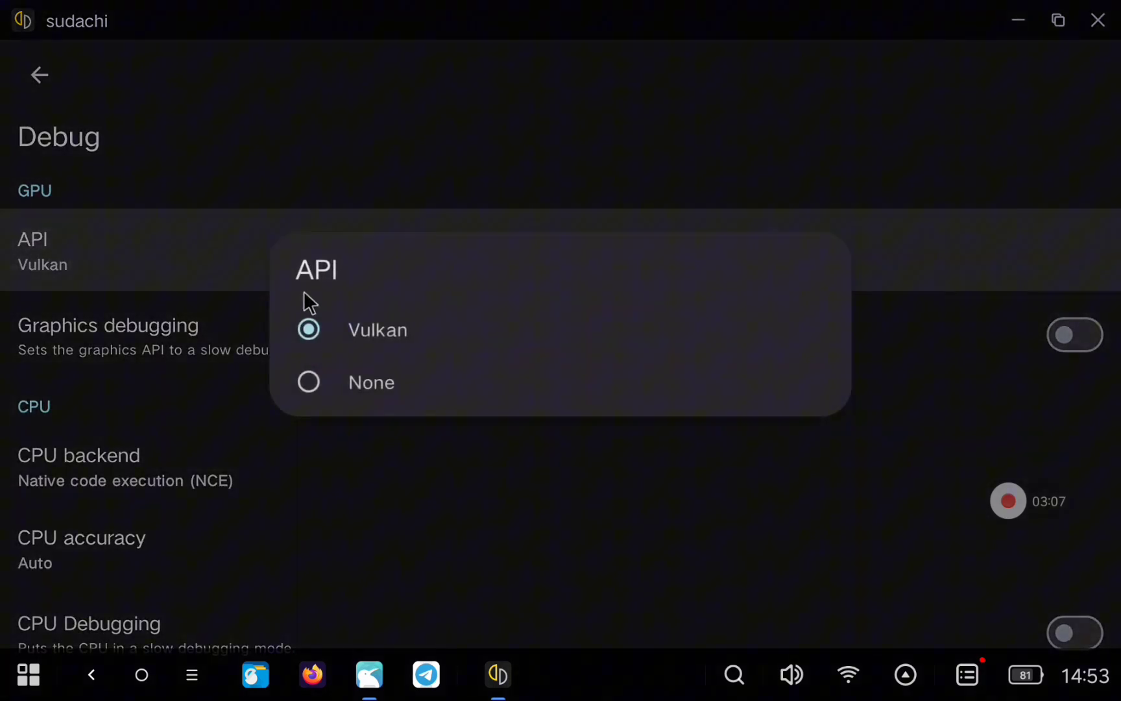
left_click(182, 238)
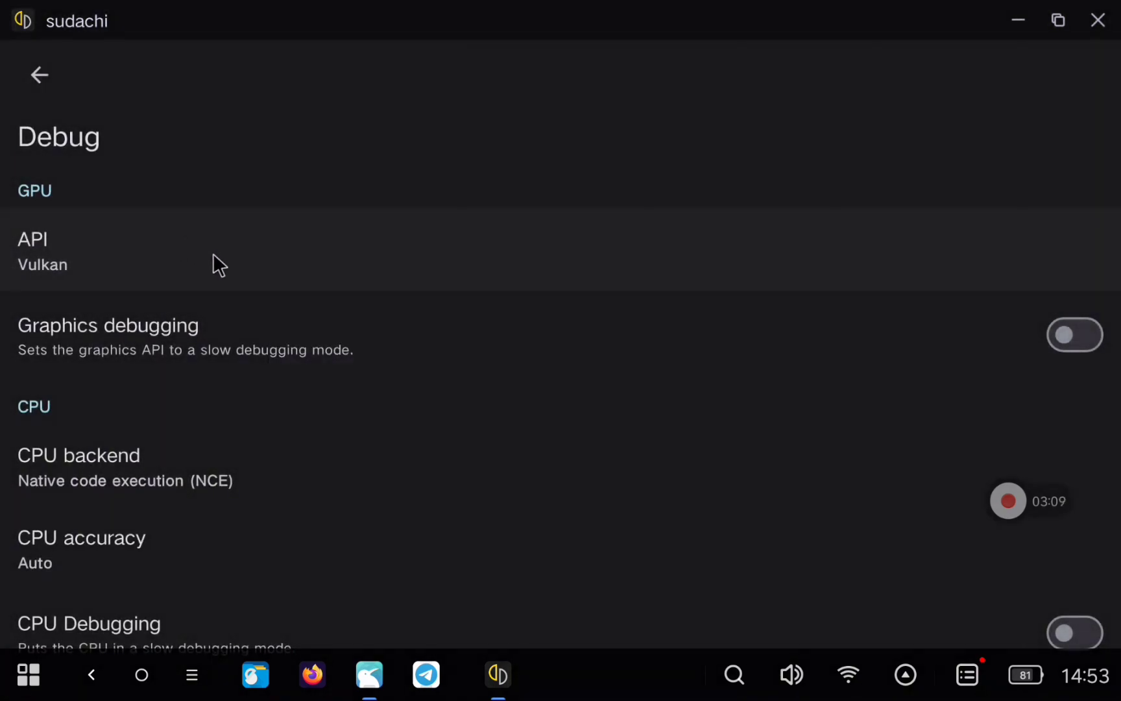
Examine the CPU backend options in the Debug settings, keep Native code execution (NCE), and return to the main settings page
left_click(184, 464)
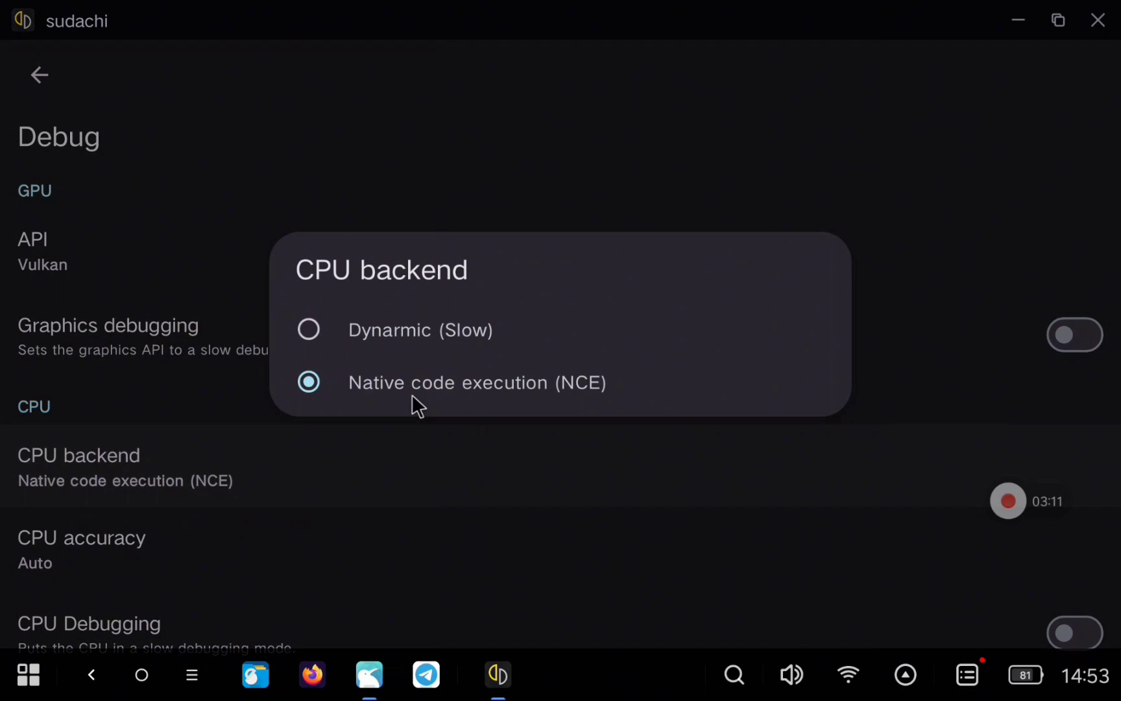
left_click(350, 456)
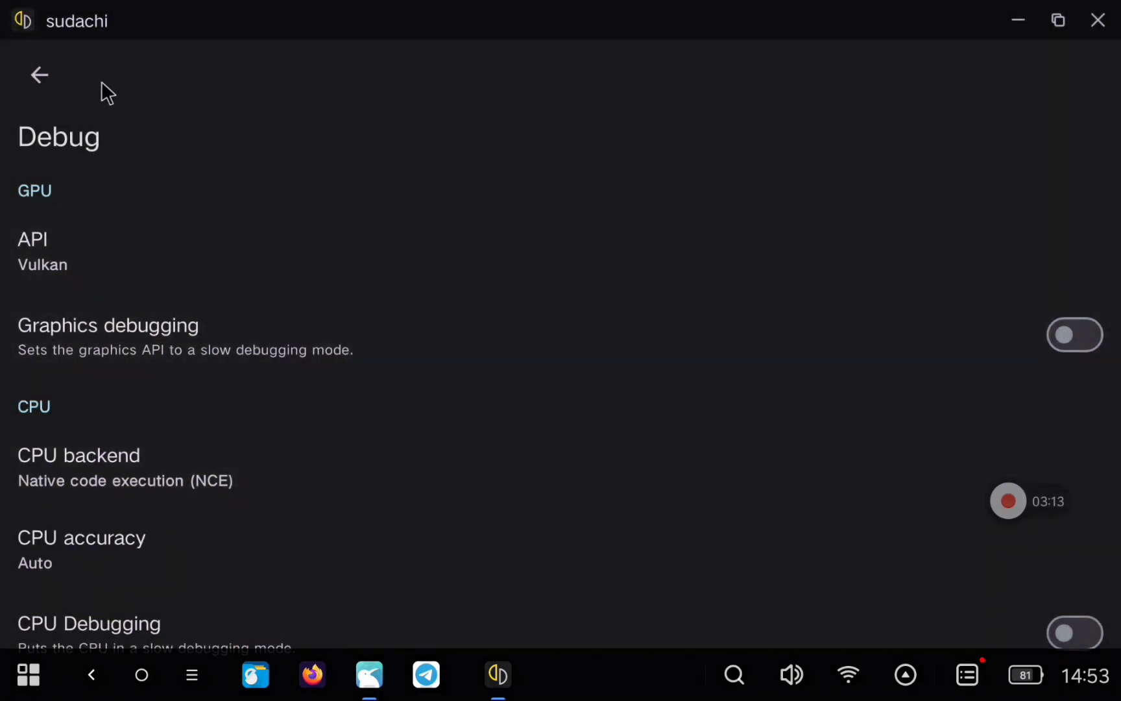
left_click(47, 79)
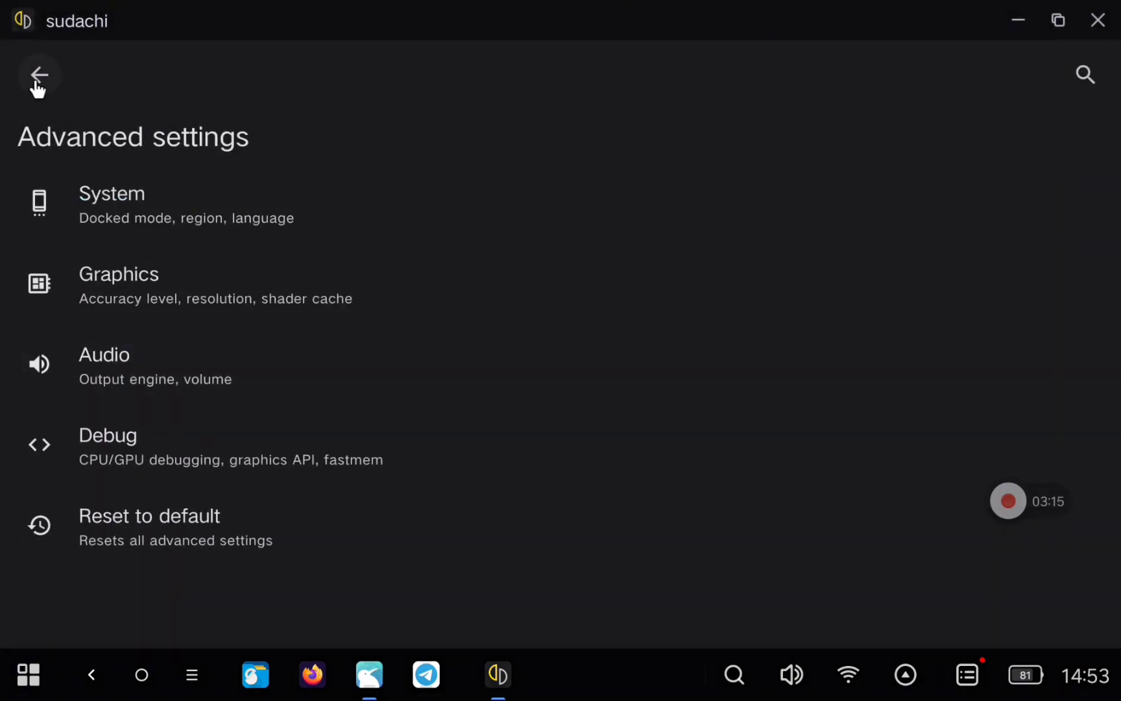
left_click(37, 79)
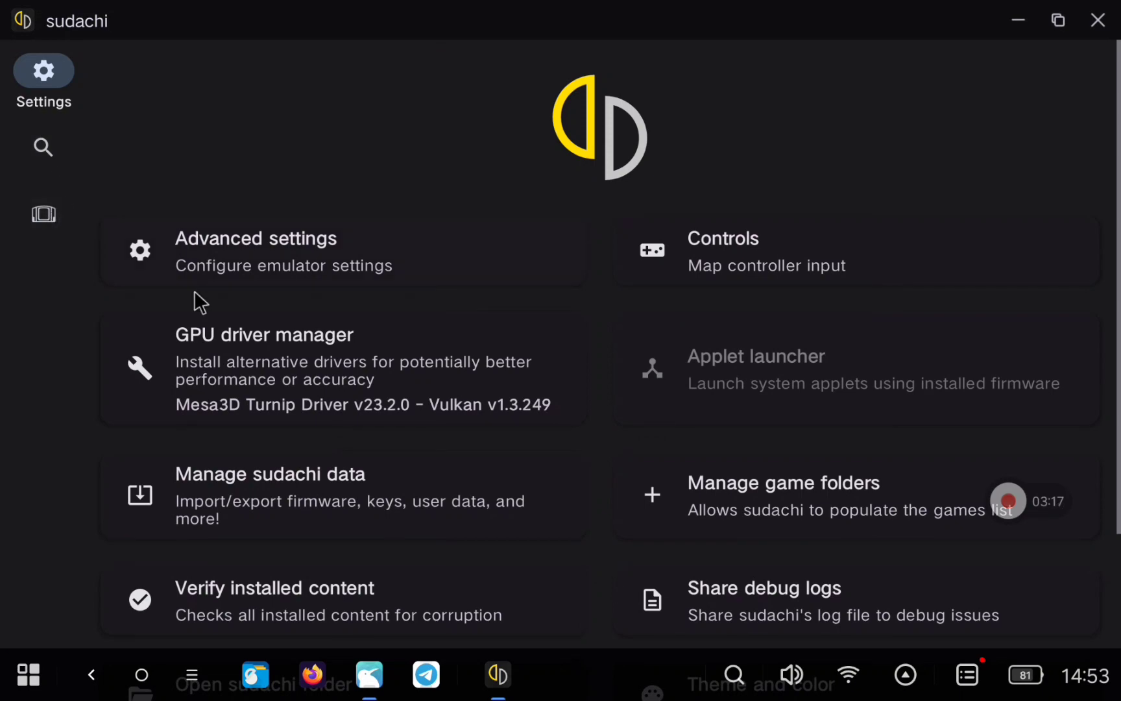
Select Turnip driver v24.1.0 - Revision 17-v2 as the GPU driver and return to the main settings page
left_click(245, 340)
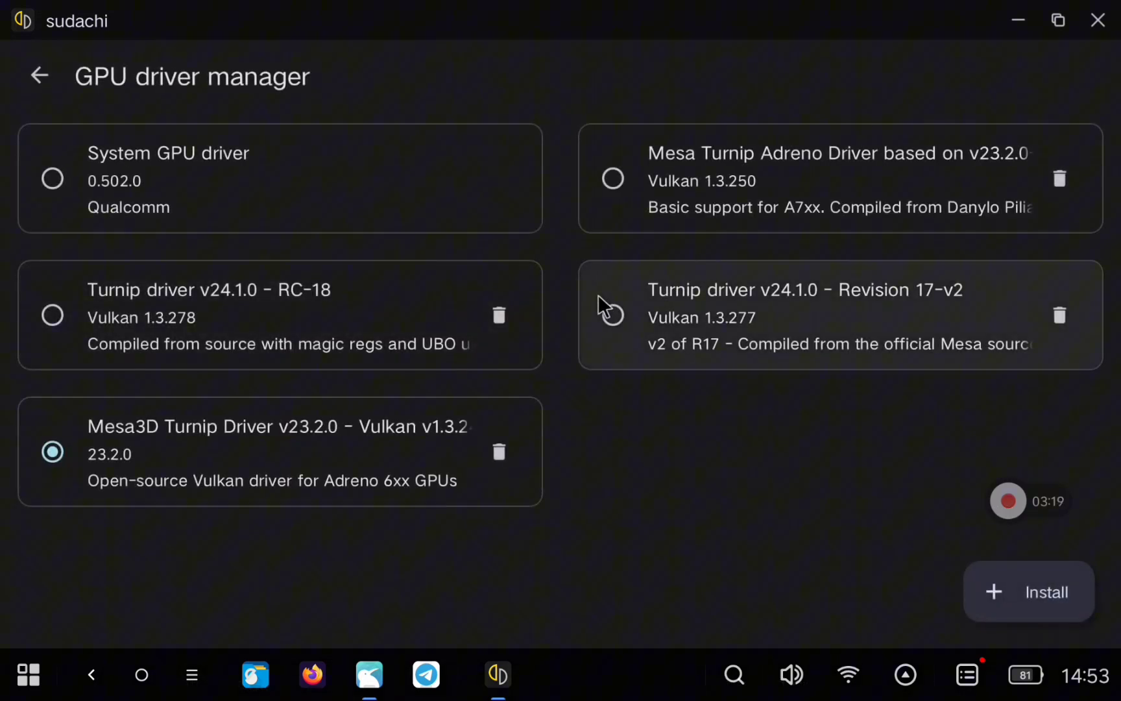
left_click(582, 304)
left_click(39, 76)
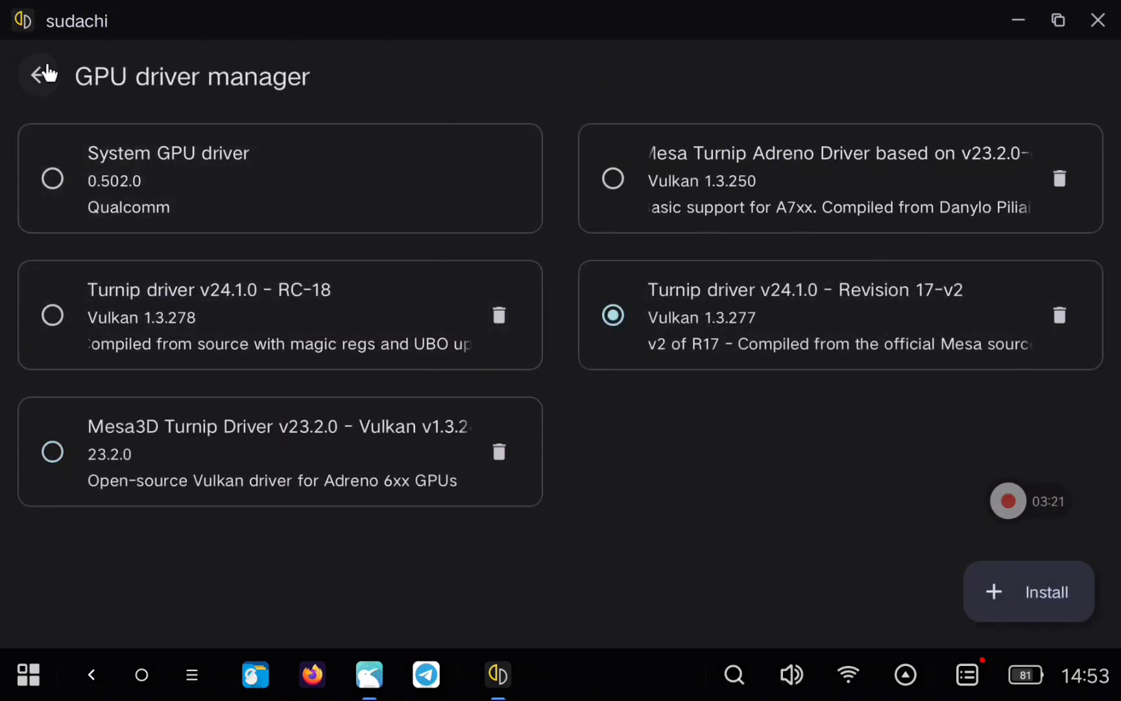
Go to the games list and launch Demon Slayer -Kimetsu no Yaiba-
scroll(283, 338, "down", 3)
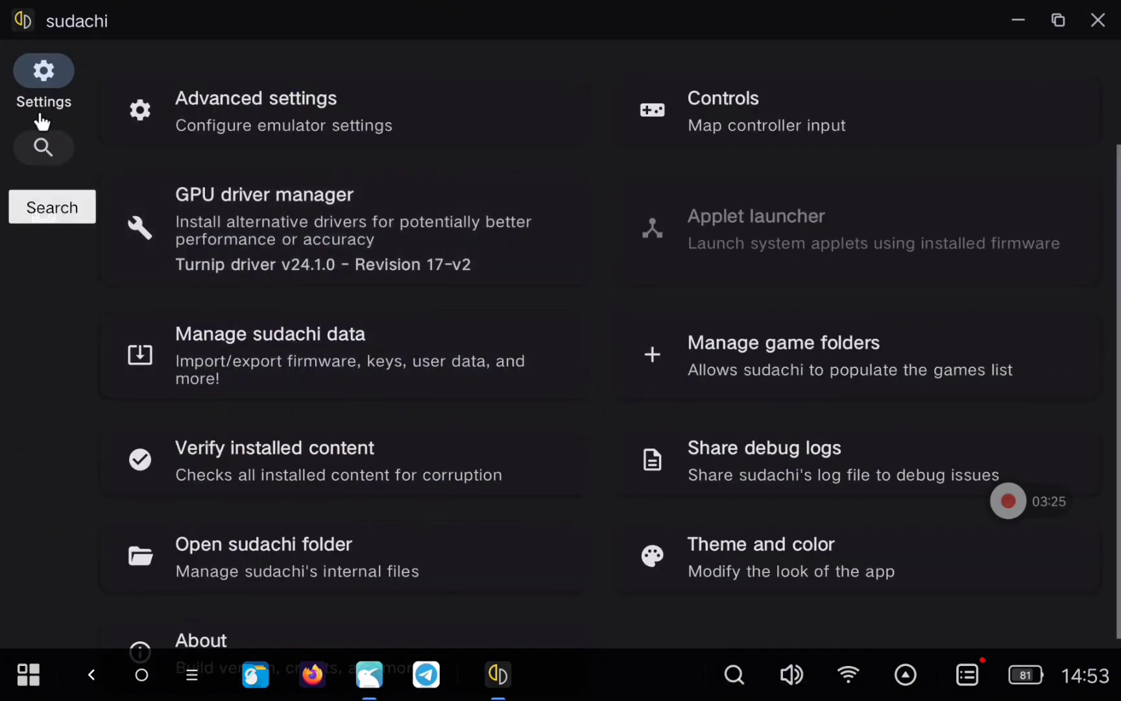
left_click(42, 202)
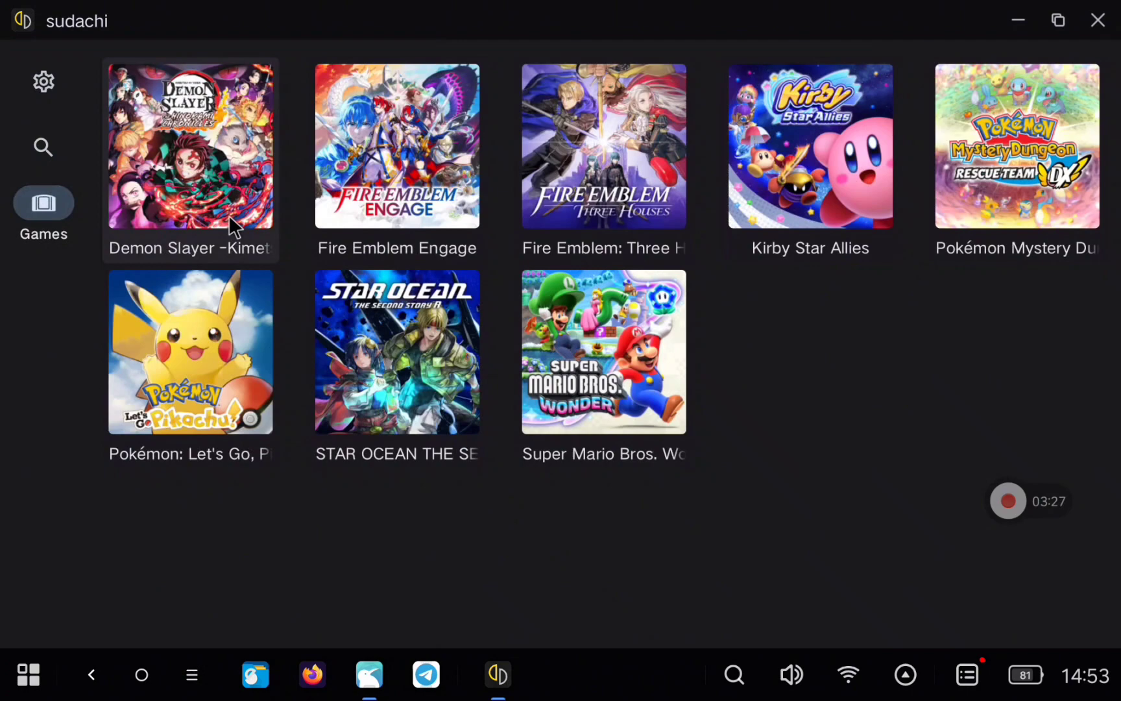
left_click(174, 165)
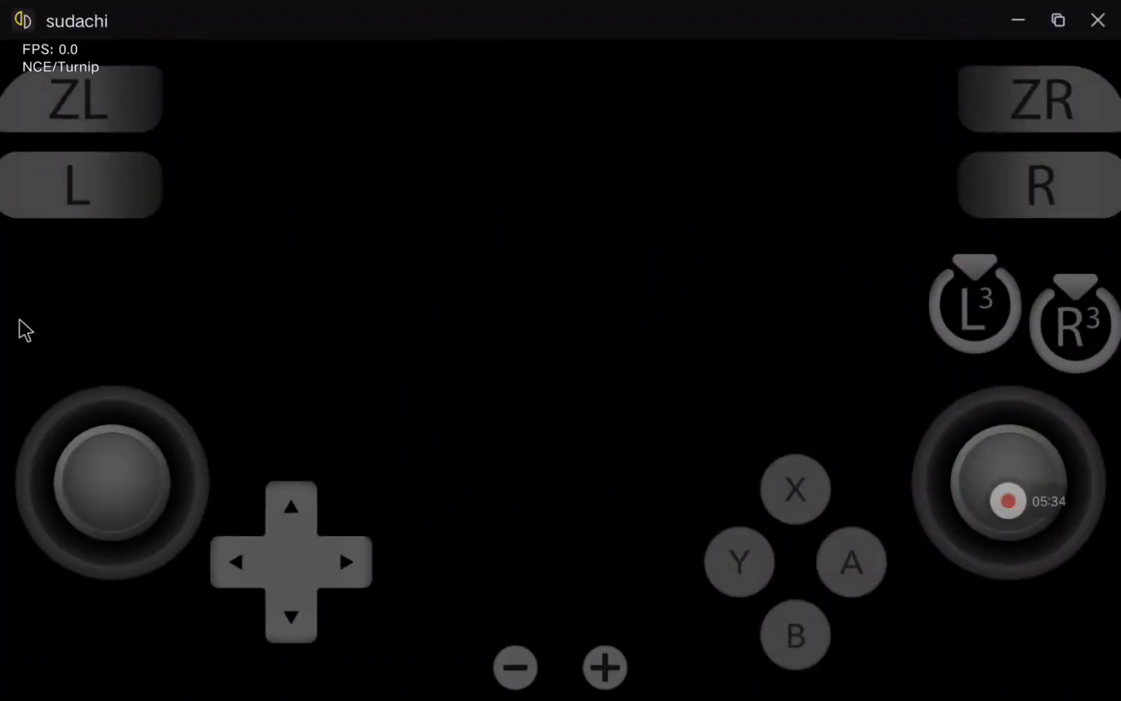
Examine the running game's overlay options and player controls list without changing anything, returning to the in-game drawer
left_click_drag(21, 328, 475, 334)
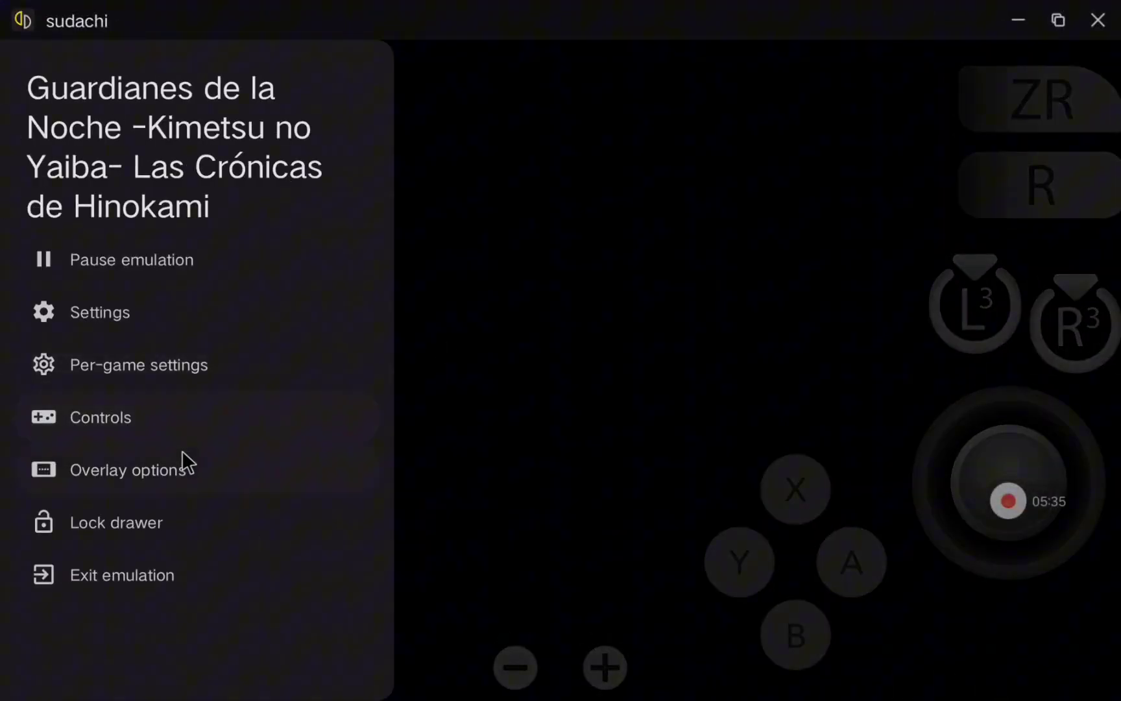
left_click(150, 476)
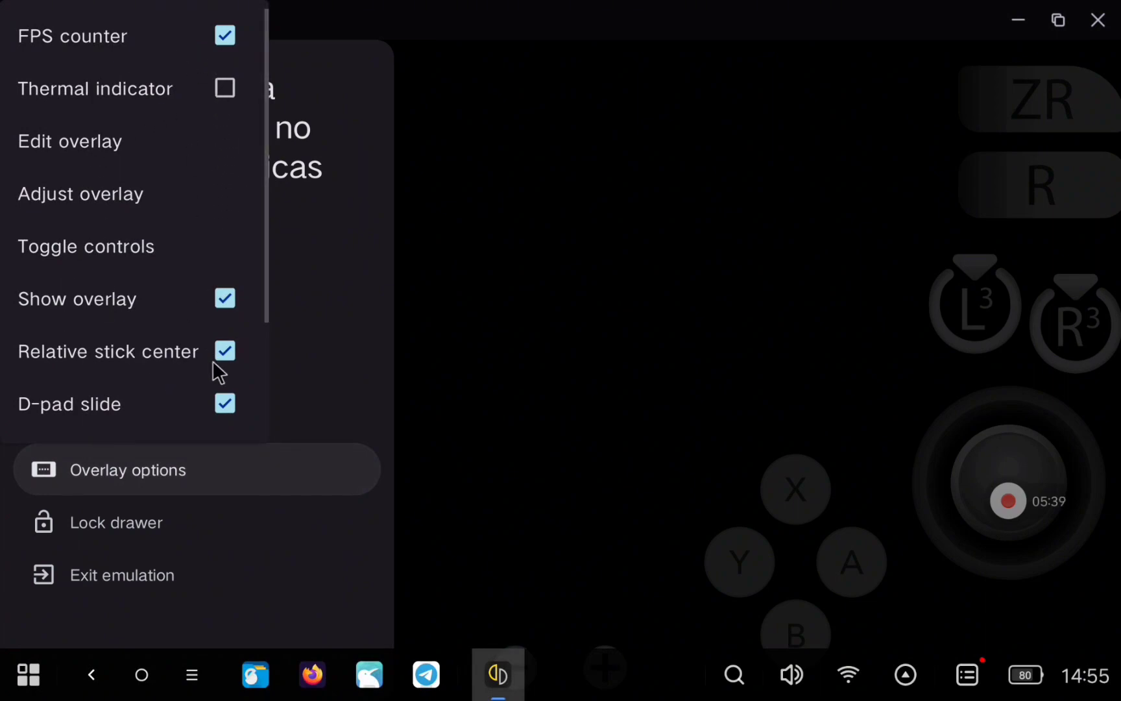
left_click(349, 357)
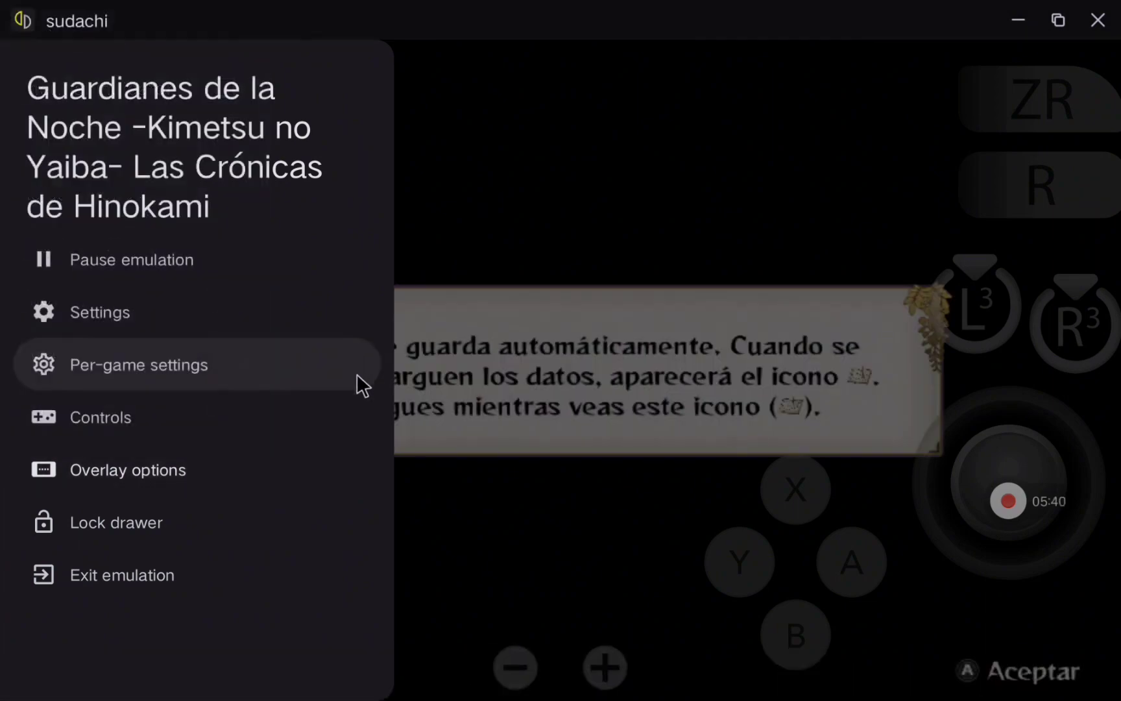
left_click(261, 428)
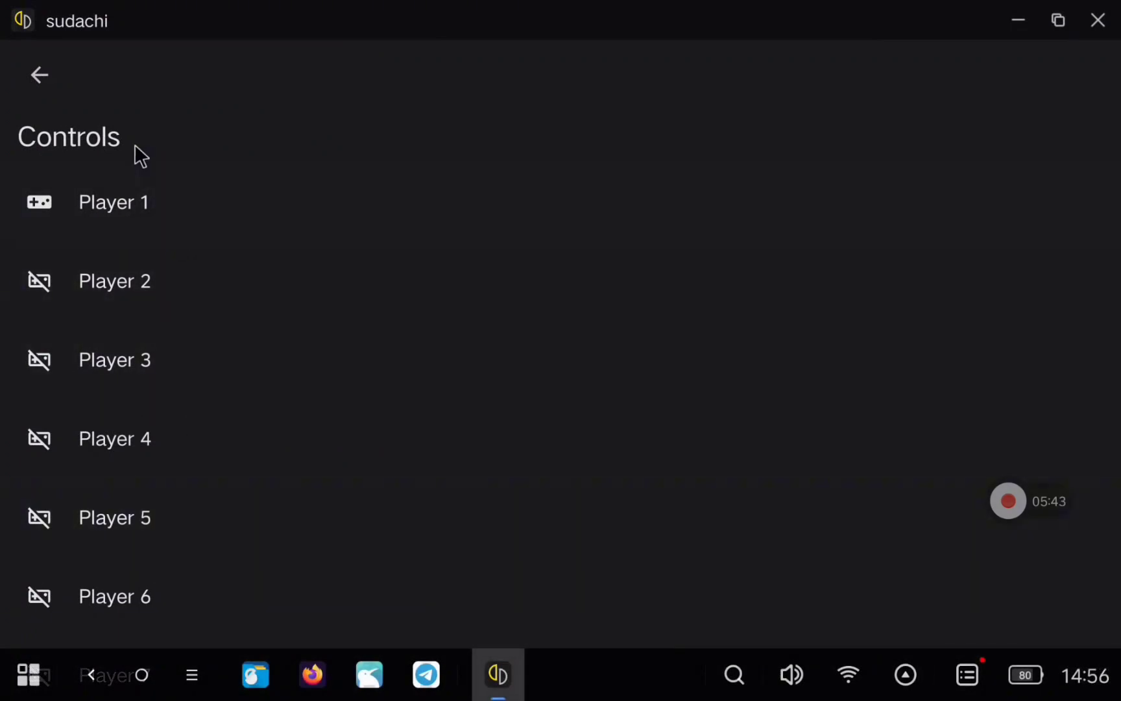
left_click(42, 91)
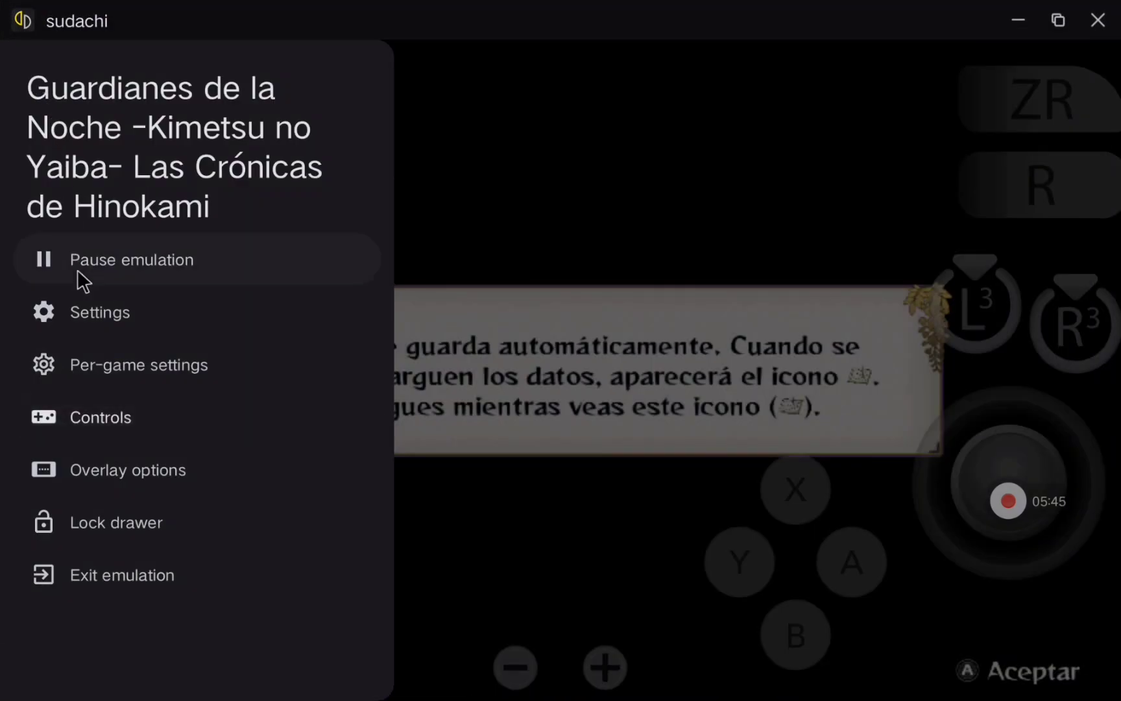
Examine the advanced settings available during emulation, and open the running game's per-game settings
left_click(102, 321)
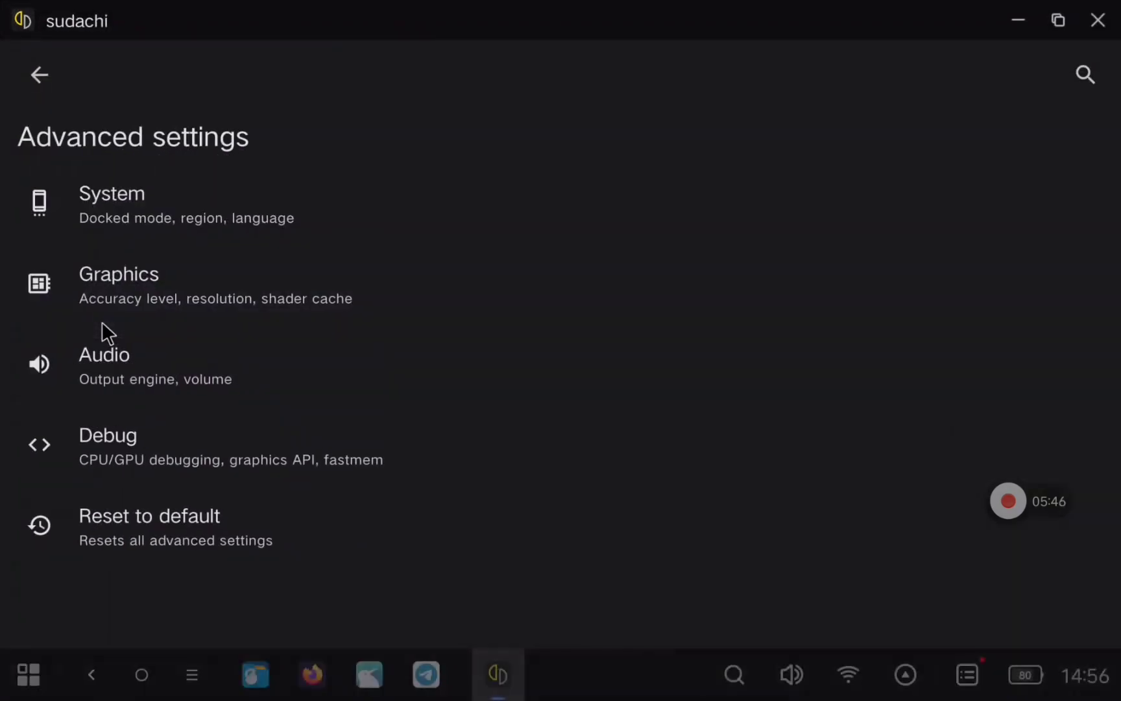
left_click(59, 94)
left_click(178, 370)
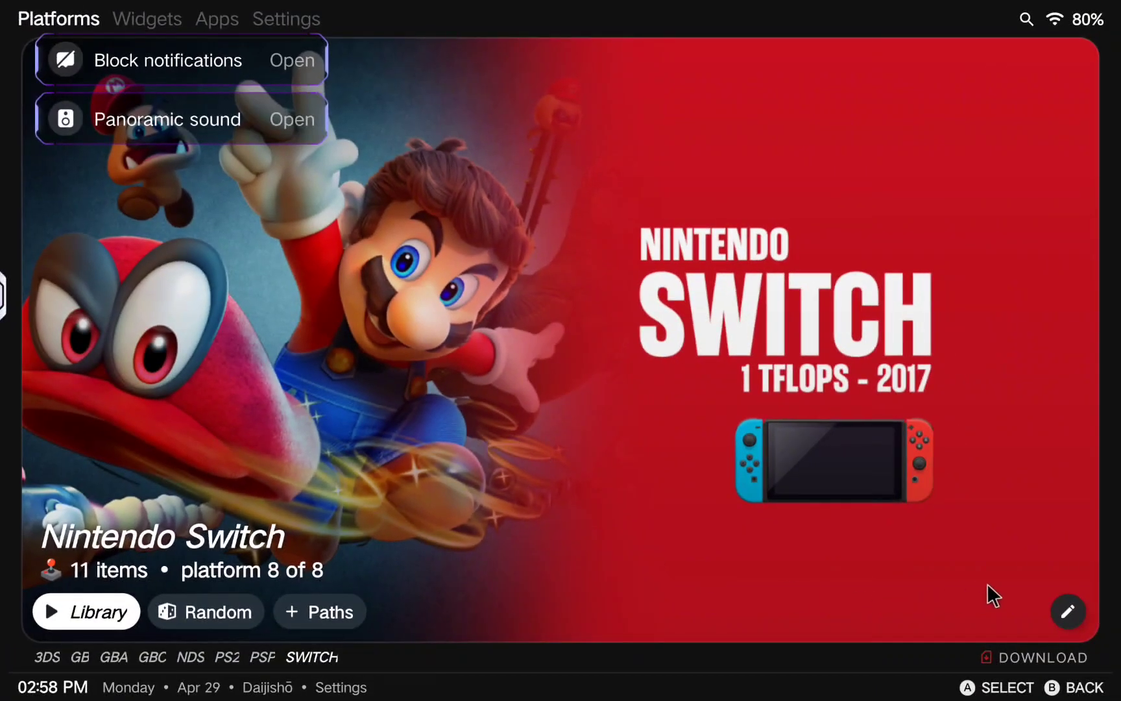
In Daijishō, set the Nintendo Switch platform's default player to 117 - switch - Sudachi and save the platform
left_click(1069, 610)
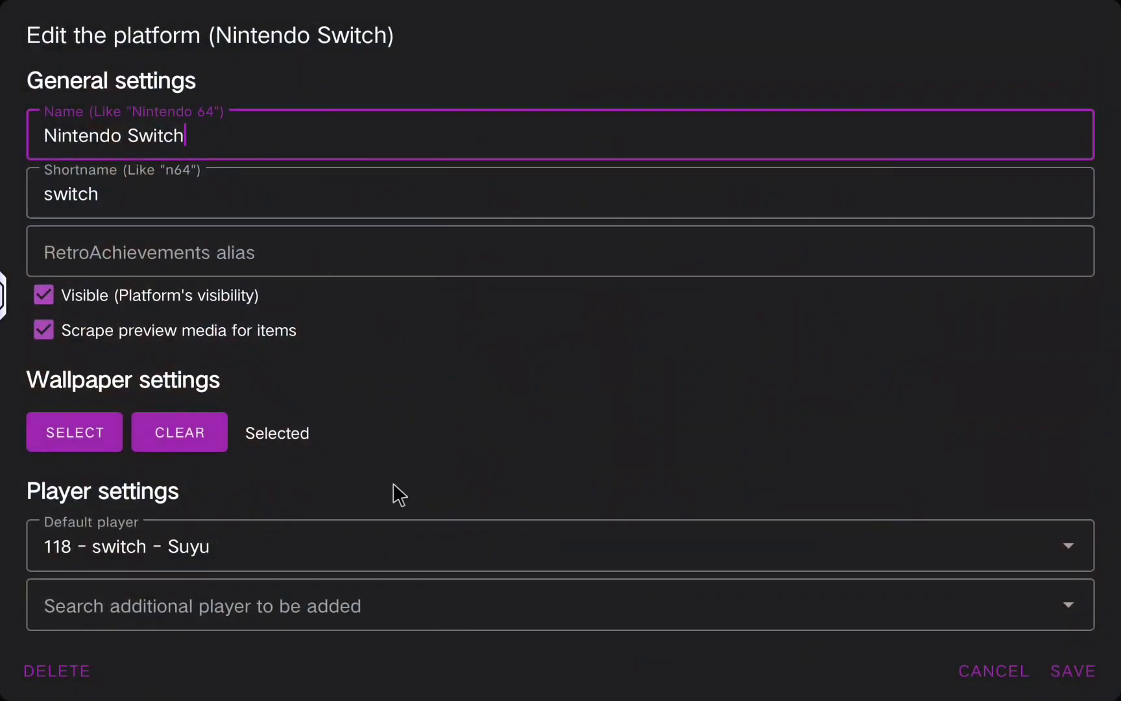
left_click(358, 531)
scroll(280, 382, "down", 15)
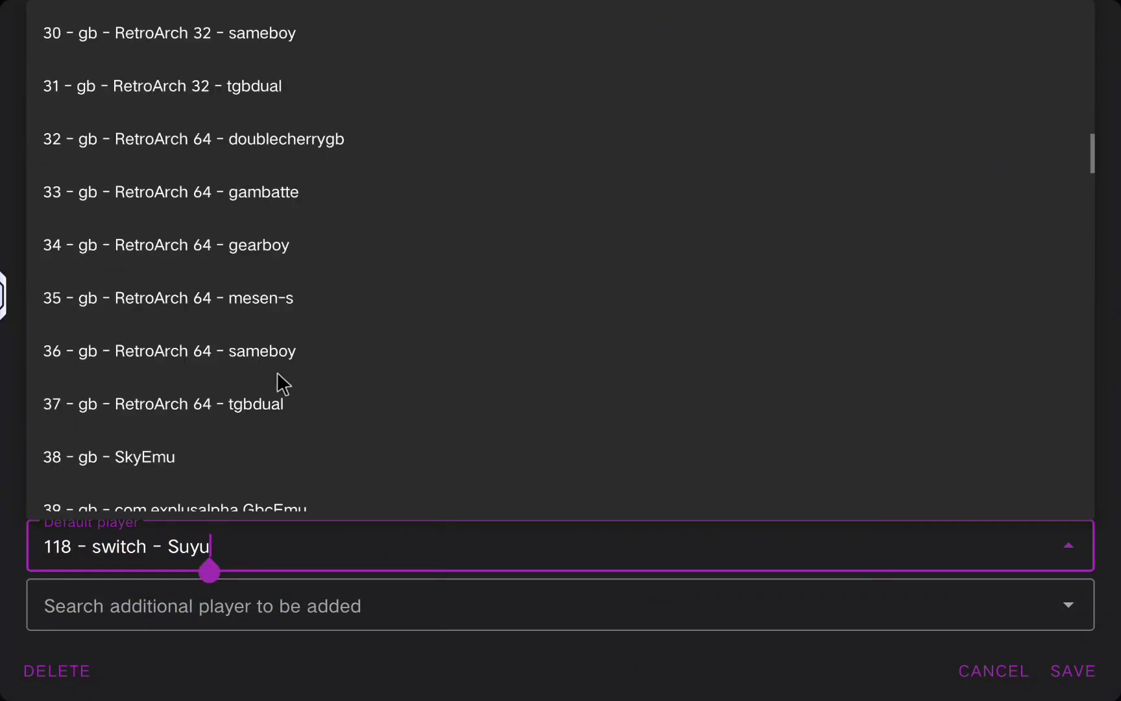
scroll(278, 374, "down", 20)
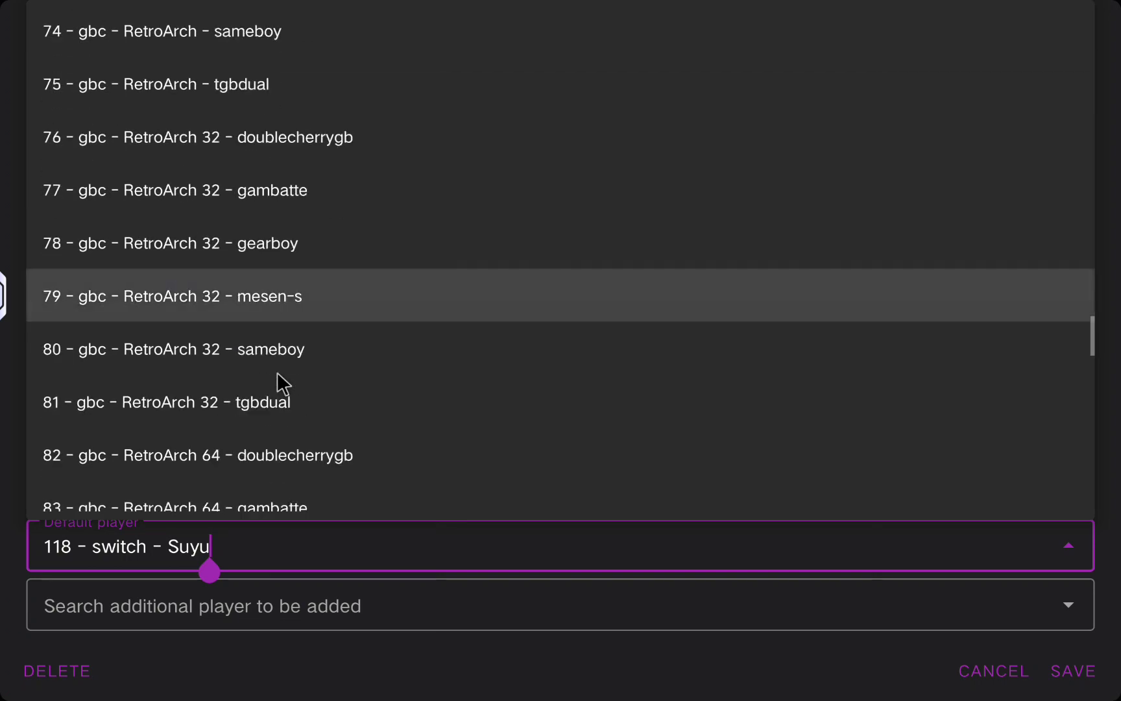
scroll(277, 375, "down", 18)
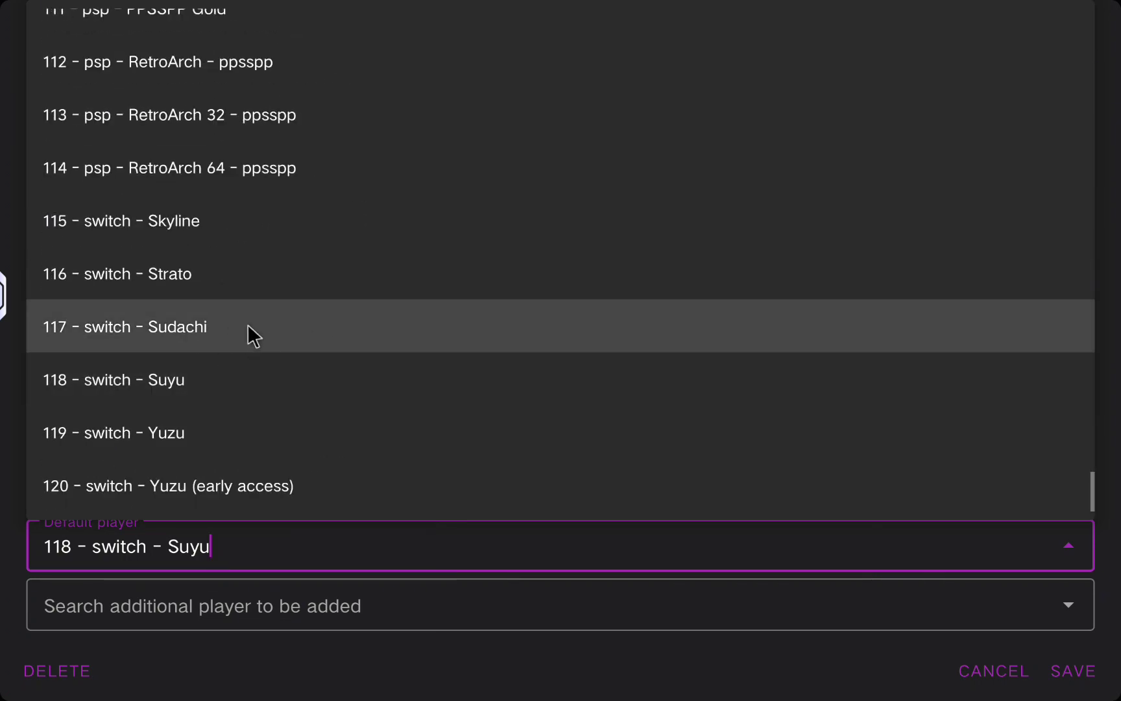
left_click(247, 325)
left_click(1094, 681)
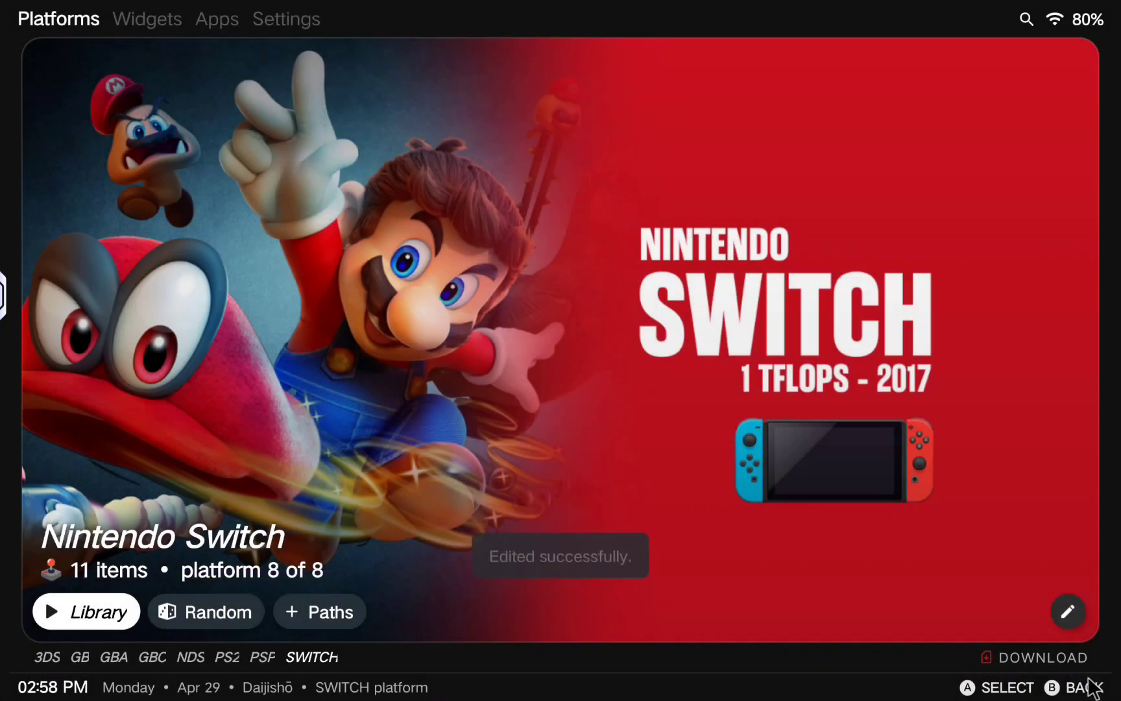
Open the Nintendo Switch library and launch Demon Slayer -Kimetsu no Yaiba- The Hinokami Chronicles
left_click(75, 610)
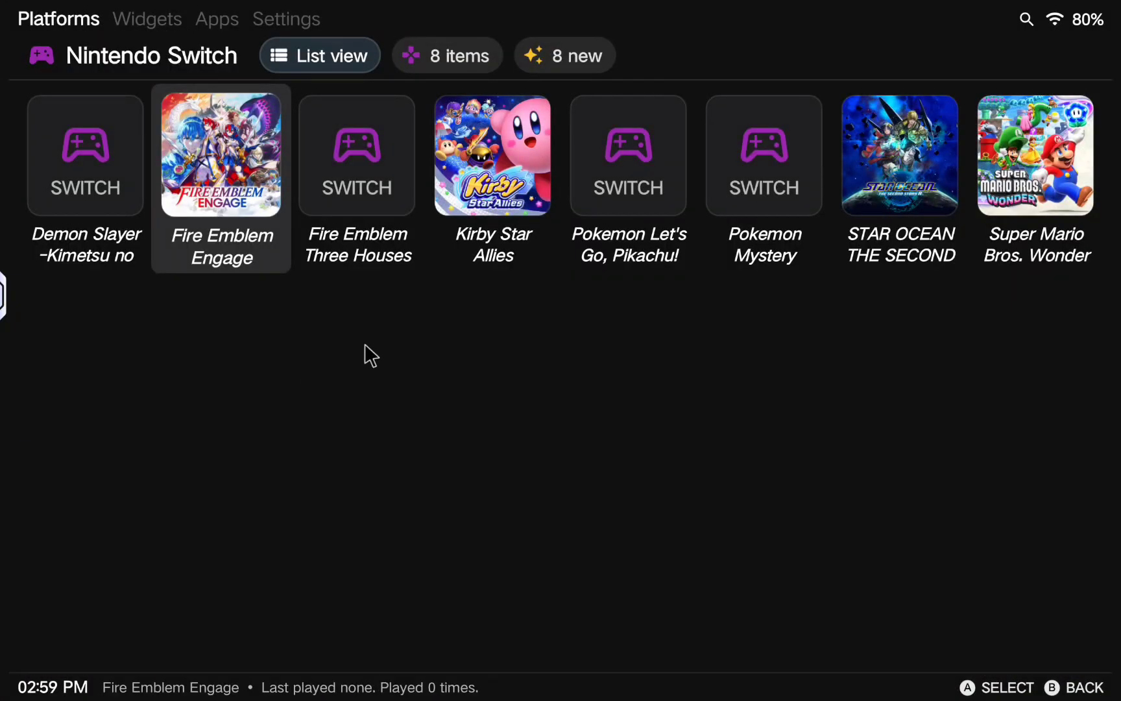
left_click(63, 178)
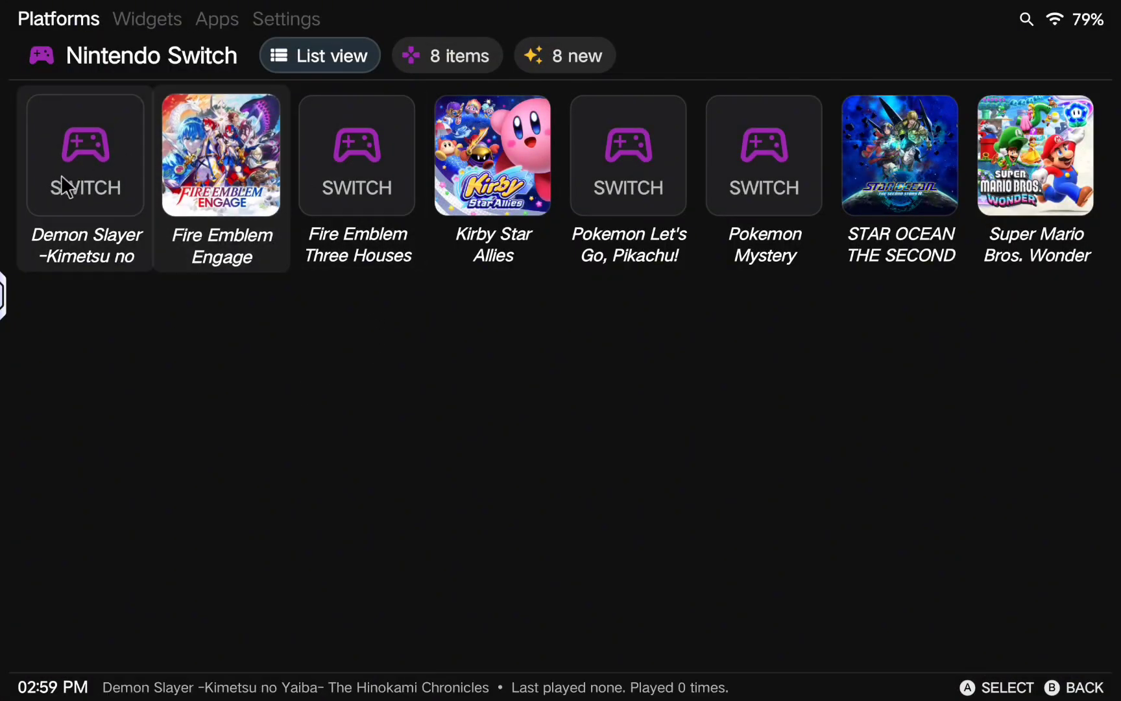
left_click(76, 174)
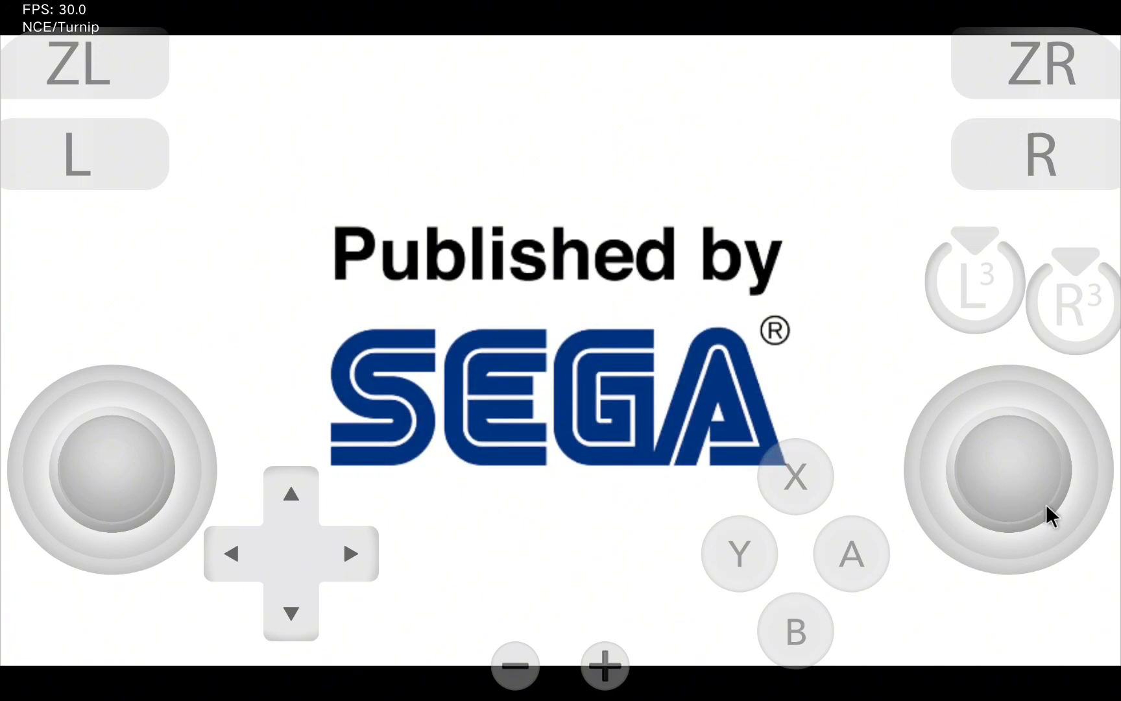
Advance through the game's publisher logo, title screen and opening scene using the on-screen controls
left_click(864, 571)
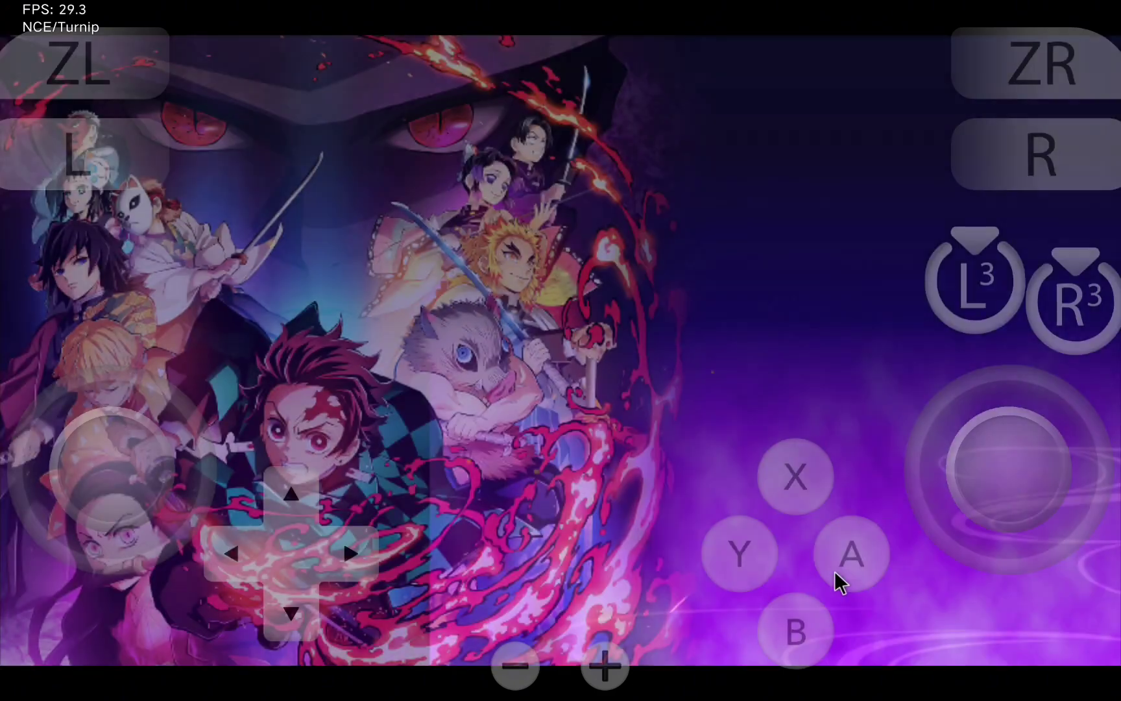
left_click(851, 571)
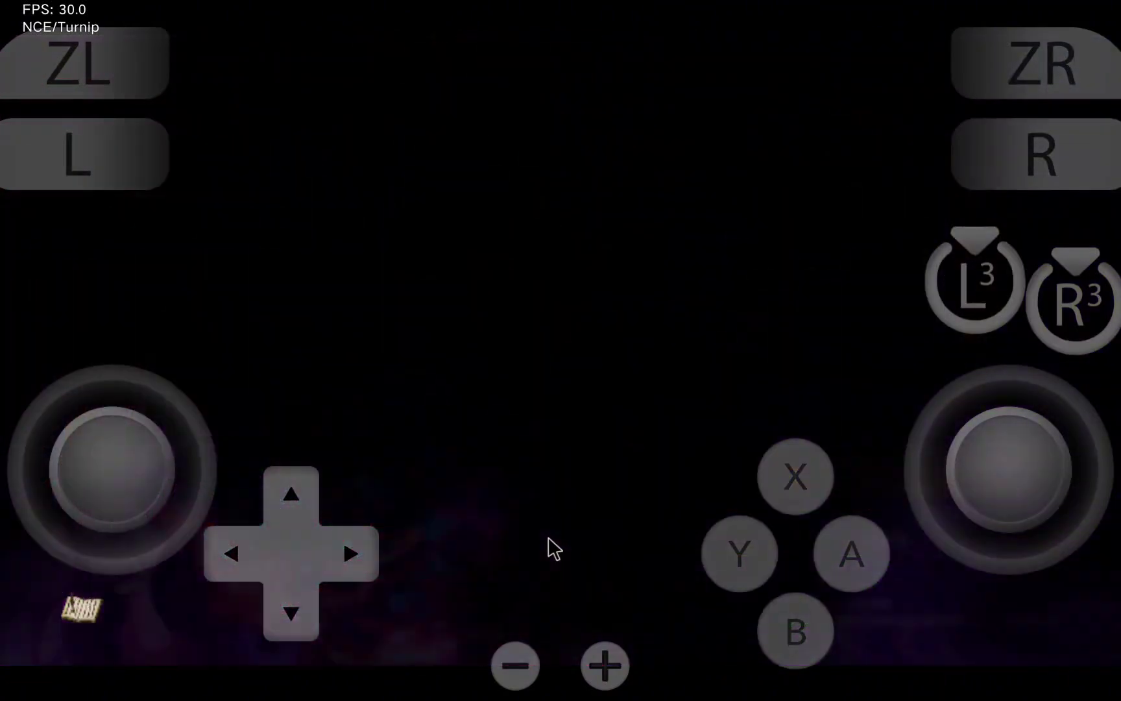
left_click_drag(158, 495, 130, 487)
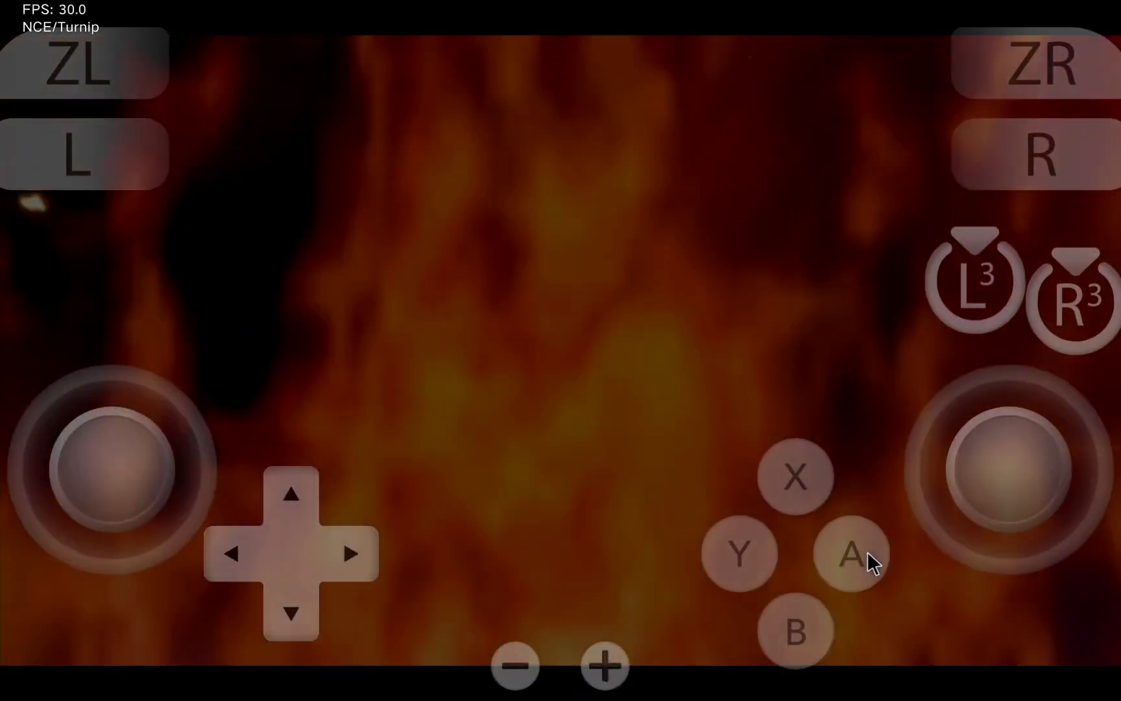
left_click(871, 562)
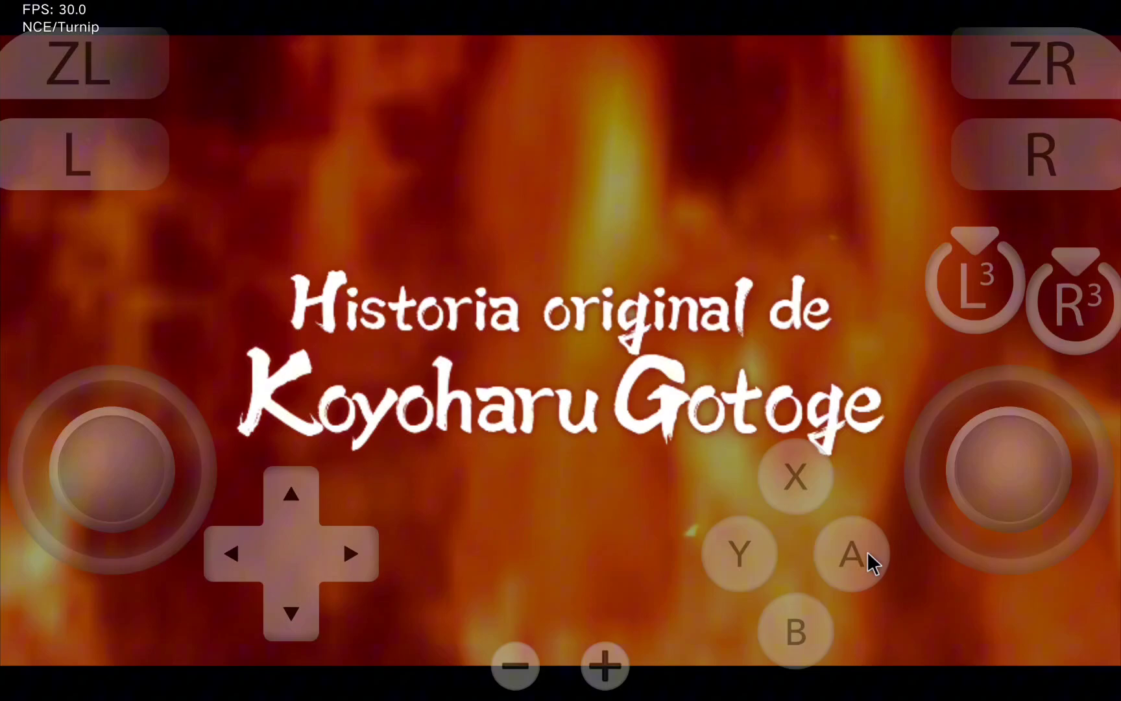
left_click(870, 555)
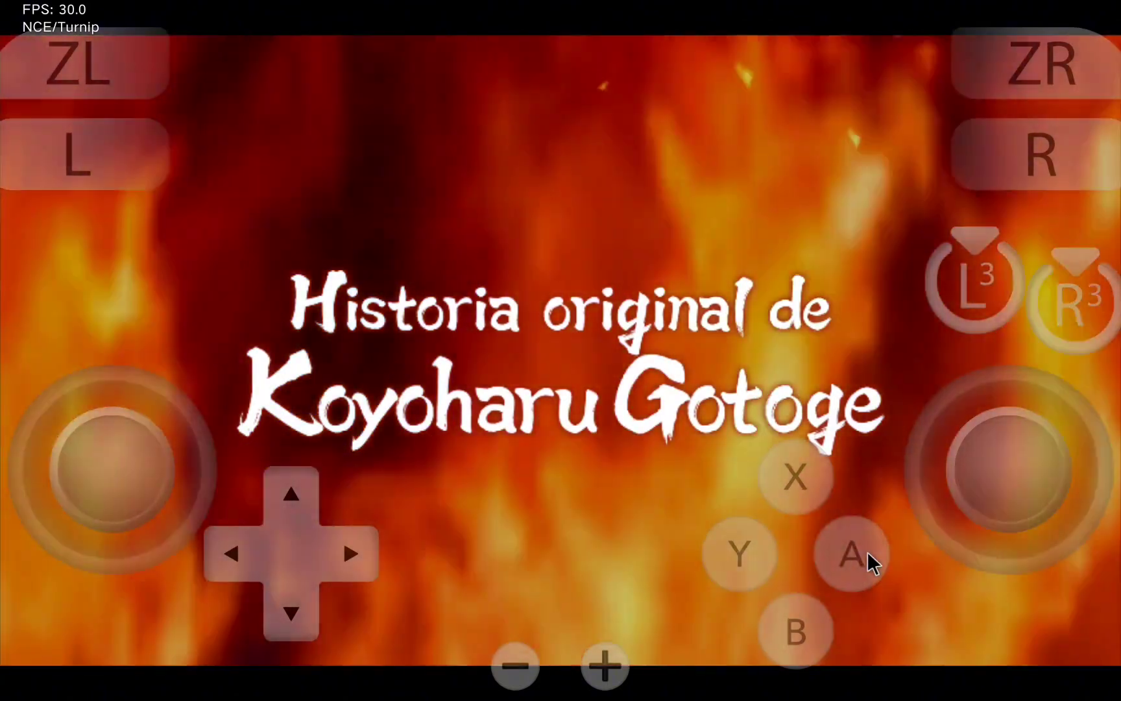